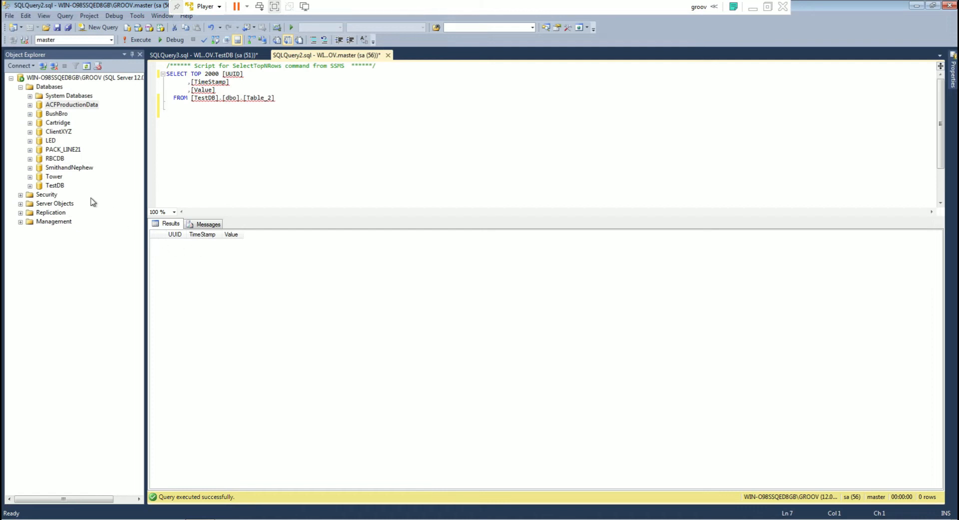
Expand the TestDB database in the object tree and run the TOP 2000 select query on Table_2 twice.
click(30, 186)
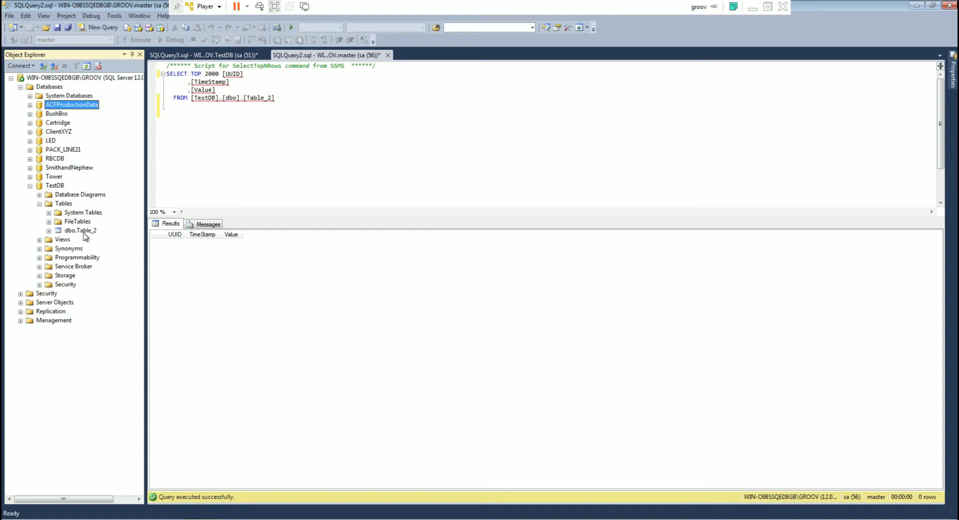
right_click(278, 162)
click(311, 249)
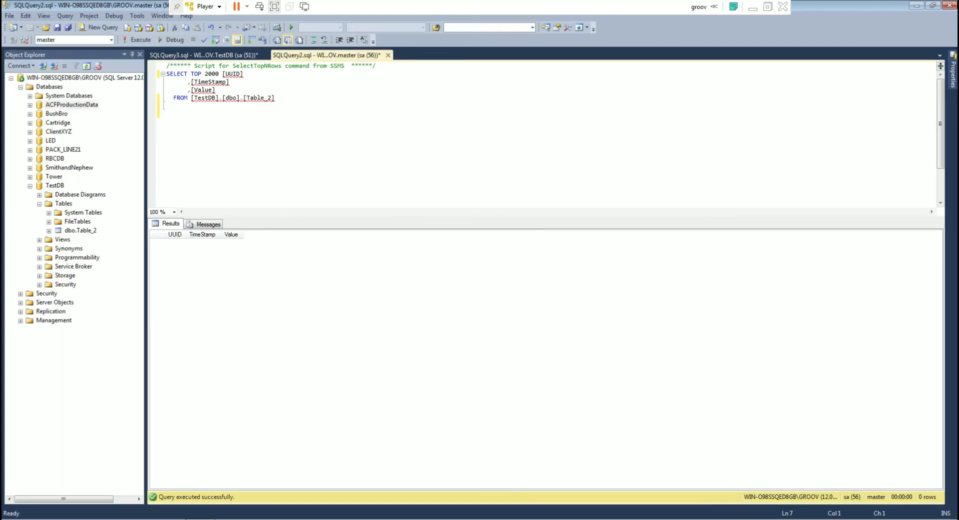
right_click(299, 163)
click(311, 249)
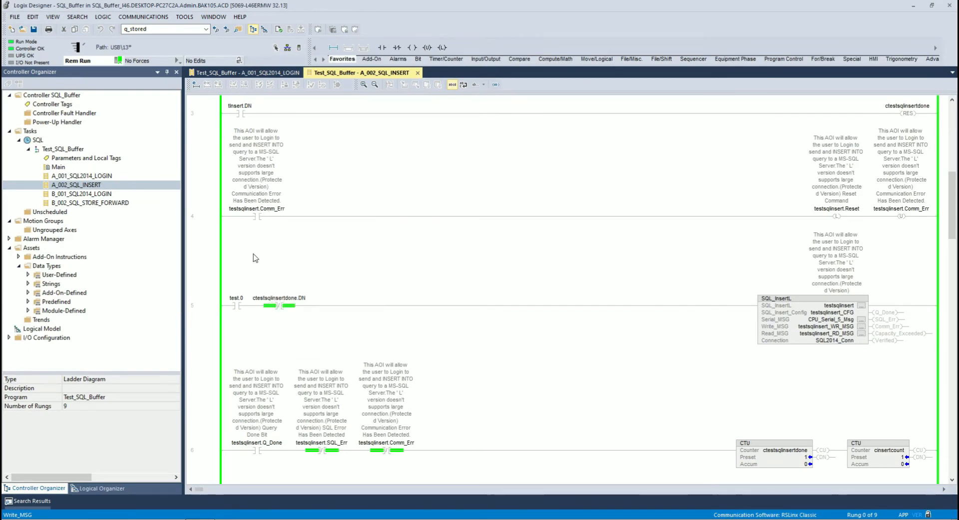
Switch to Logix Designer and examine the GSV, COP and CPT instructions on rungs 0 and 1 of the A_002_SQL_INSERT routine.
scroll(241, 205, up, 3)
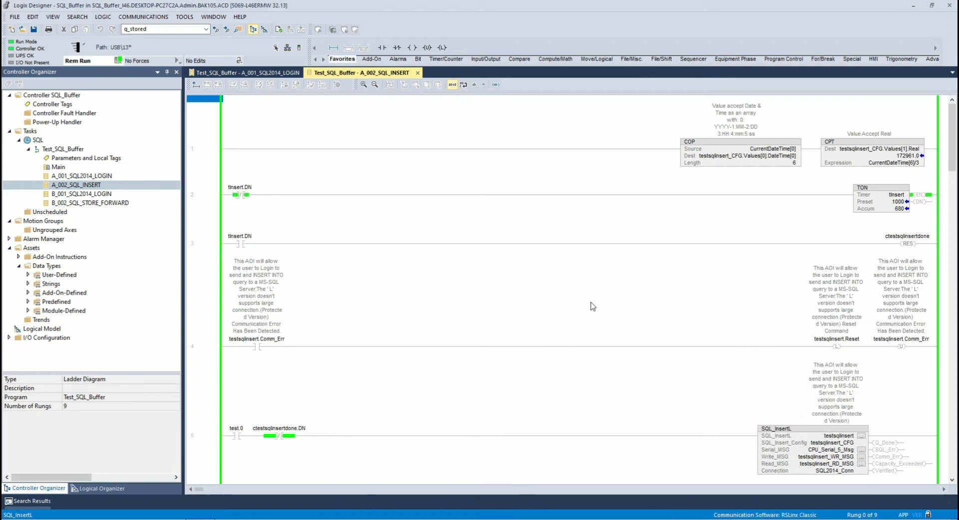
scroll(733, 353, down, 1)
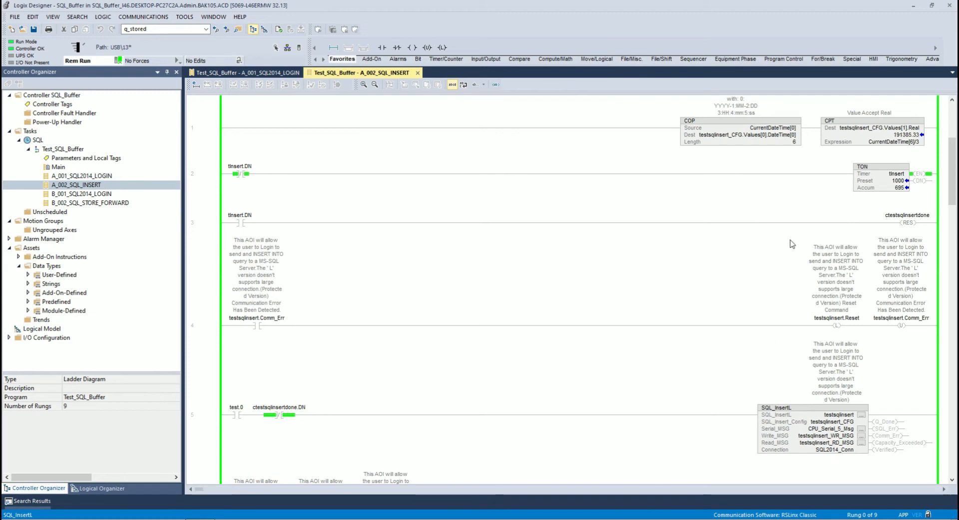
scroll(804, 210, up, 2)
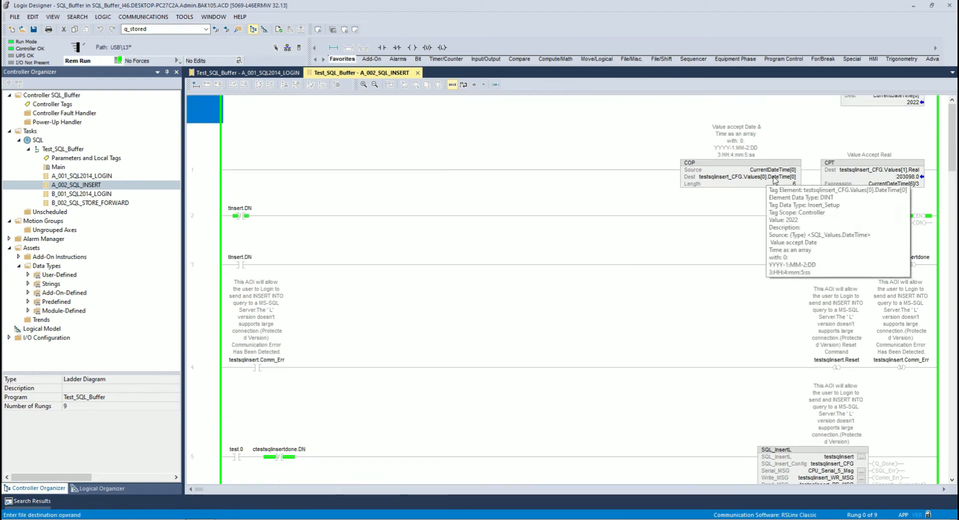
scroll(820, 189, up, 2)
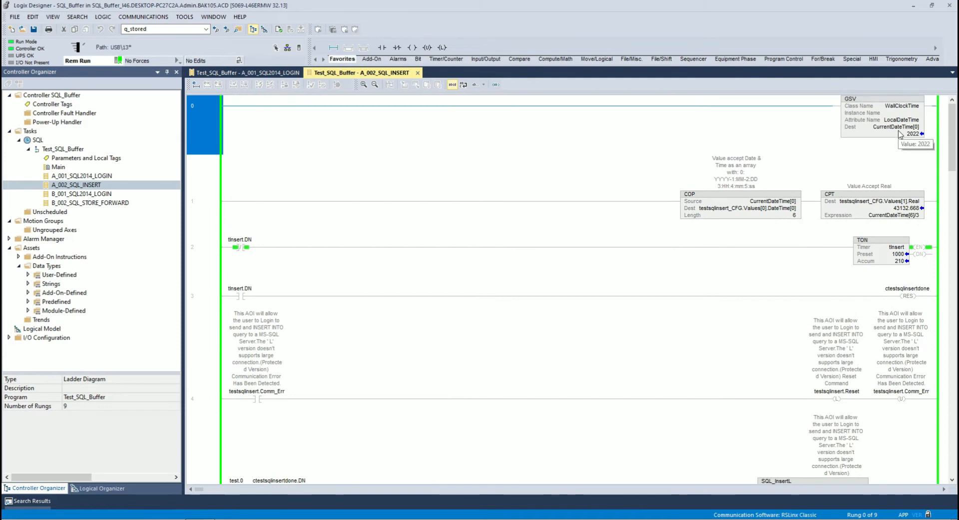
mouse_move(887, 131)
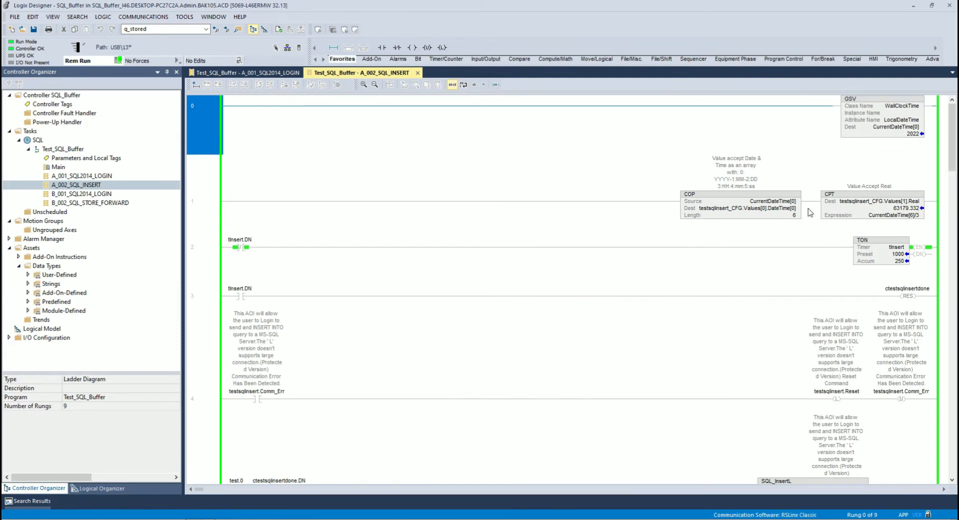
mouse_move(761, 210)
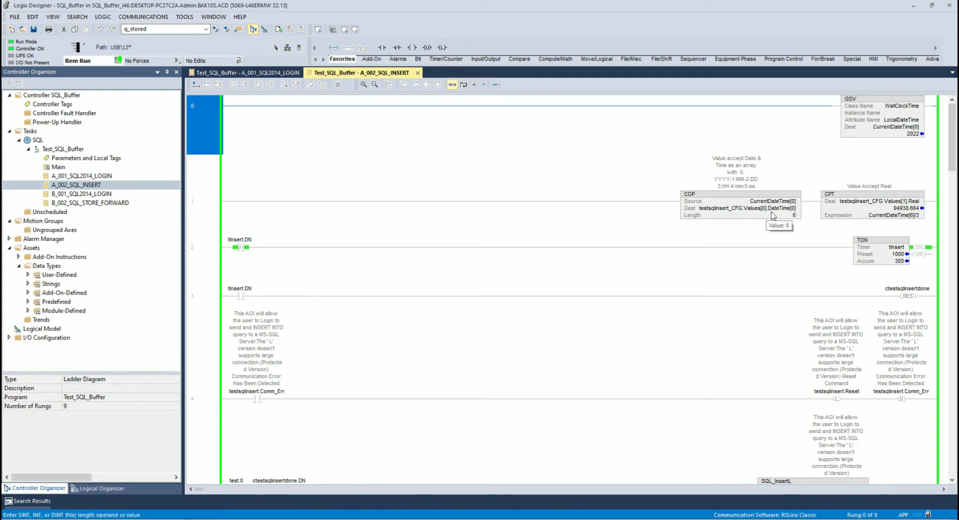
click(751, 208)
mouse_move(743, 209)
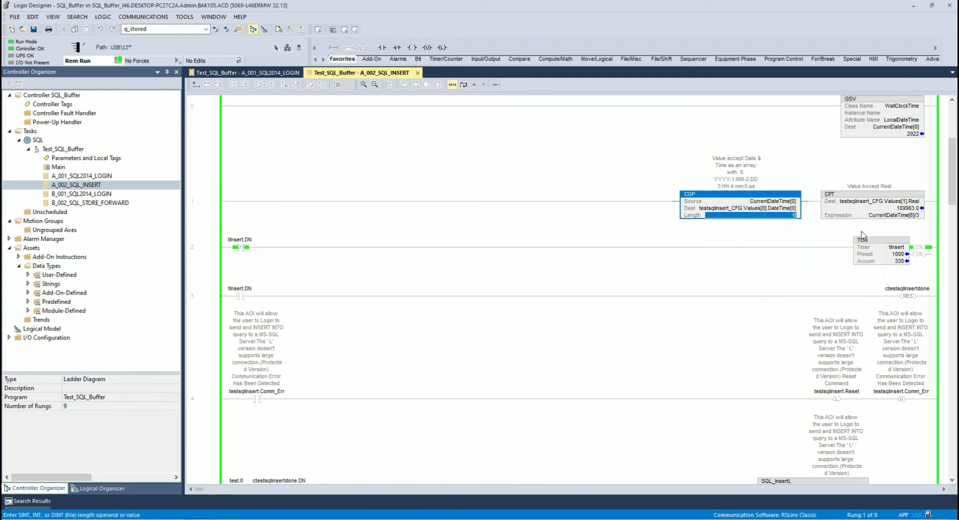
mouse_move(894, 216)
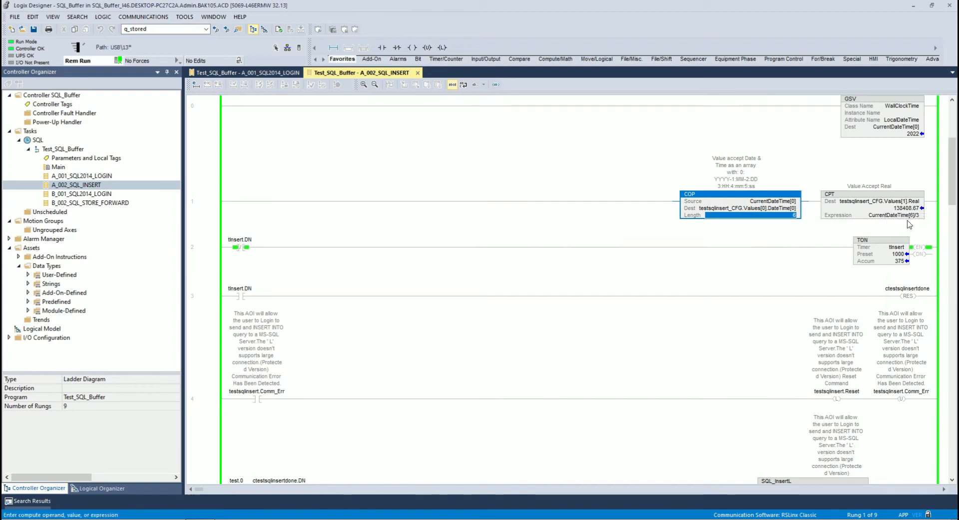
click(894, 208)
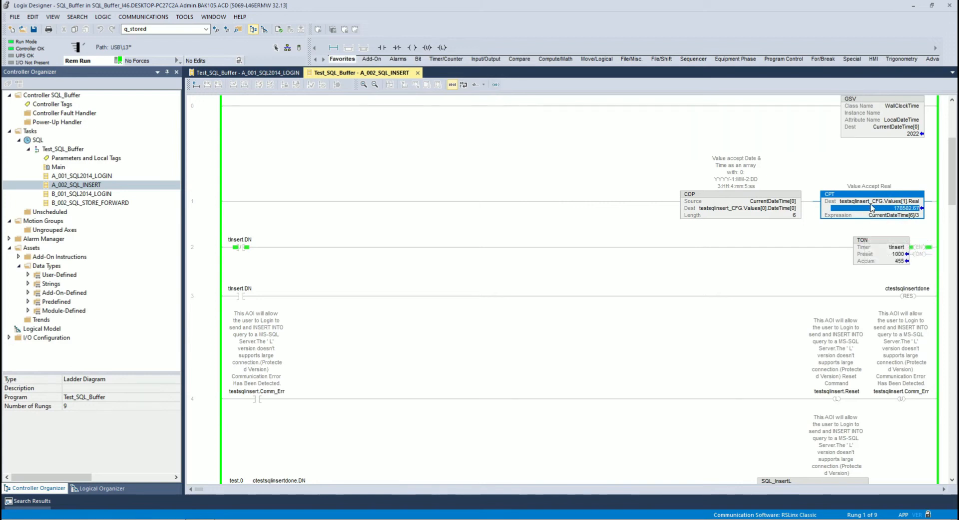
mouse_move(867, 213)
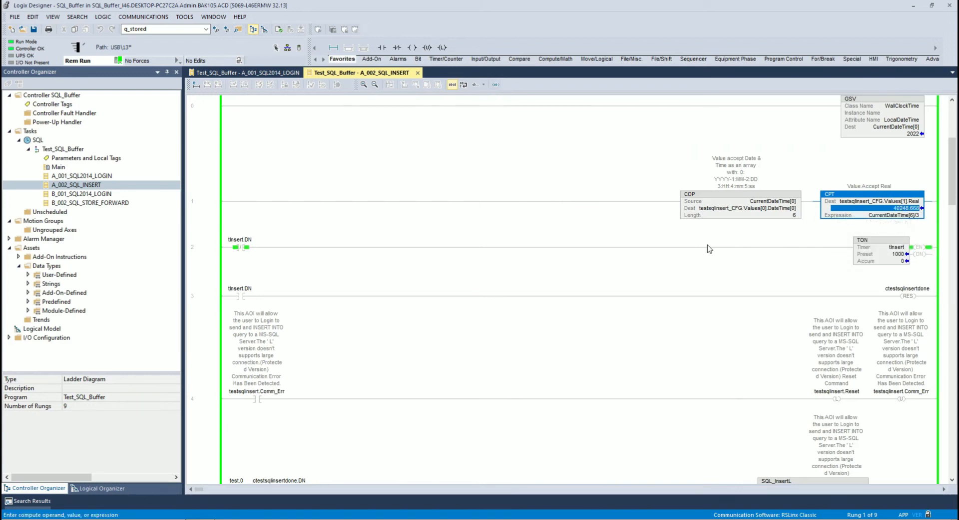
click(203, 210)
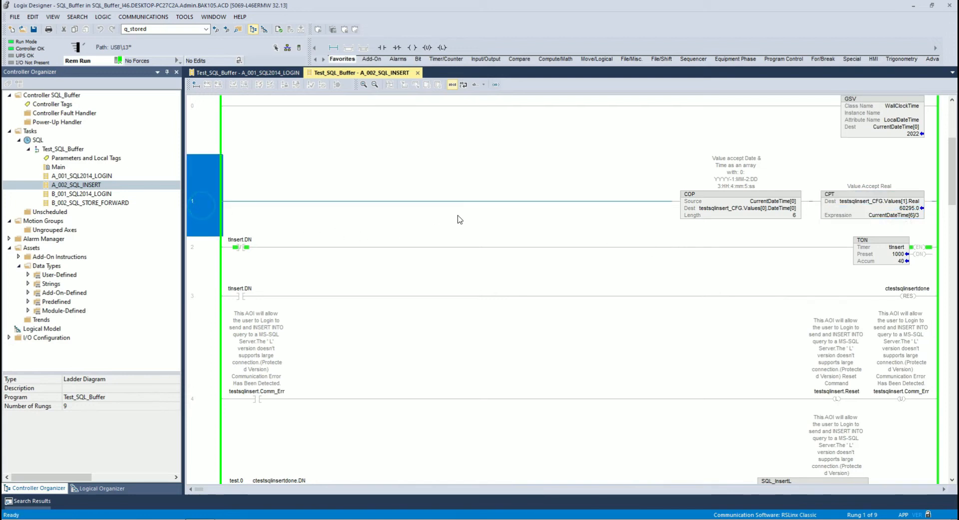
Toggle the test.0 contact on rung 5 on to enable the SQL_InsertL instruction.
scroll(427, 219, down, 2)
scroll(467, 223, down, 2)
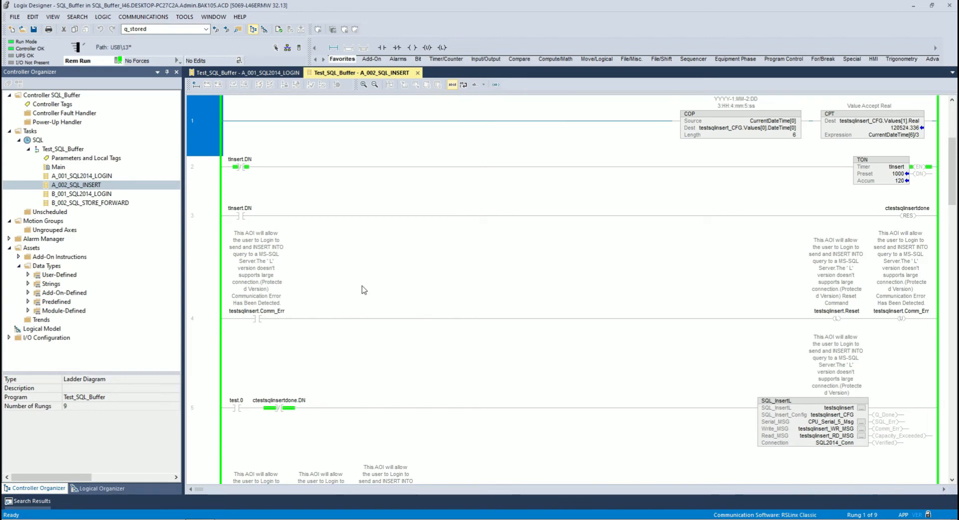
scroll(364, 290, down, 1)
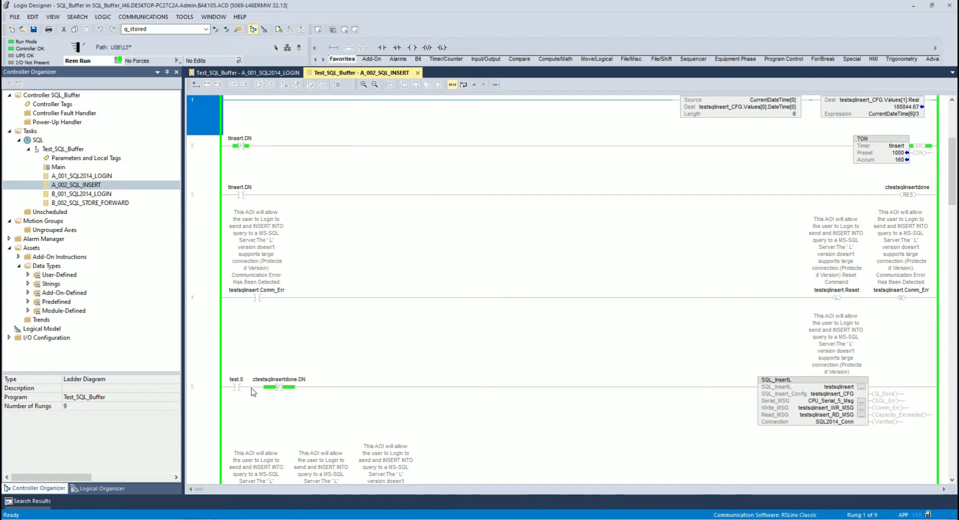
scroll(278, 324, down, 1)
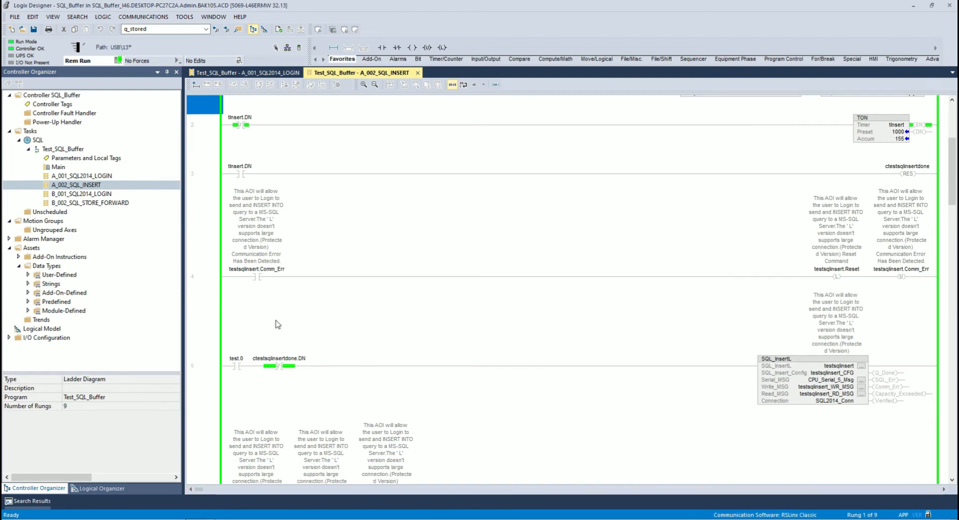
scroll(272, 341, down, 1)
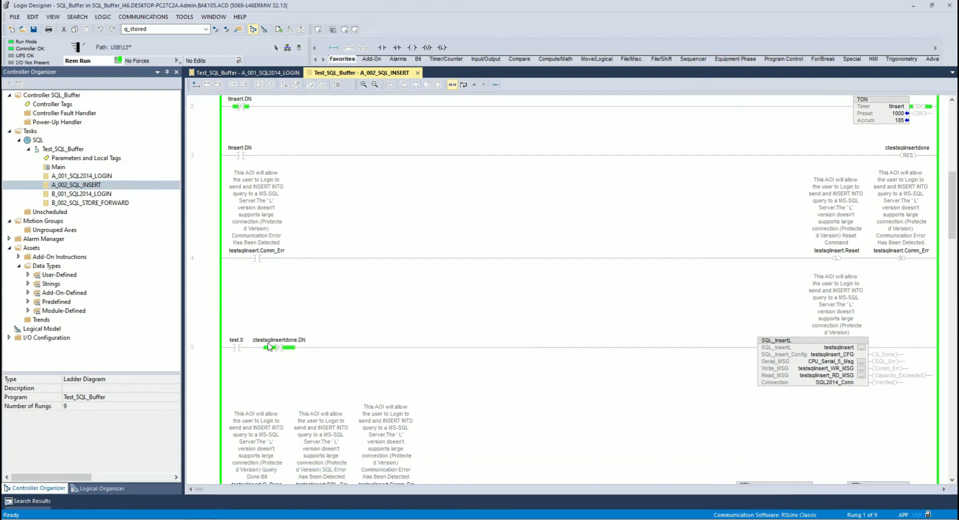
scroll(269, 346, down, 1)
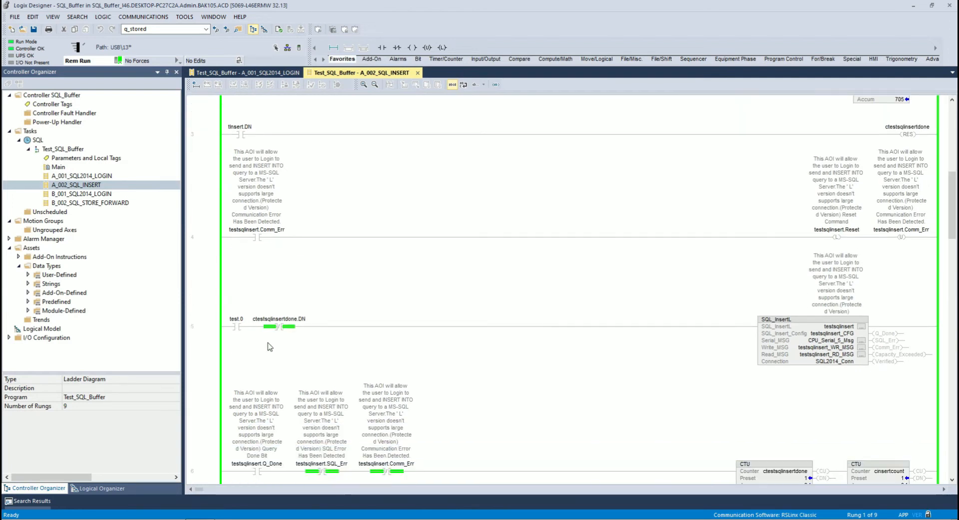
click(238, 327)
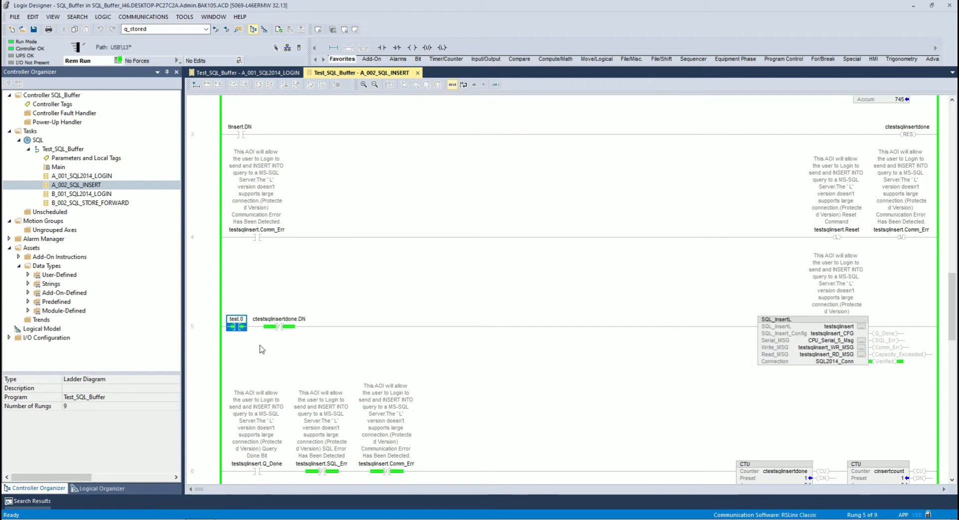
Check the SQL_InsertL status outputs on rung 5 and the cinsertcount counter on rung 6.
scroll(749, 395, down, 3)
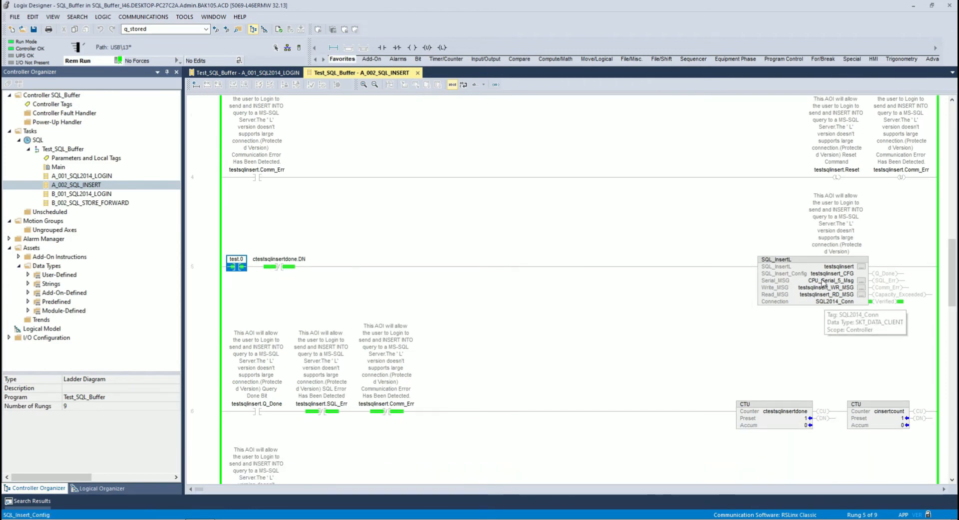
scroll(850, 350, down, 2)
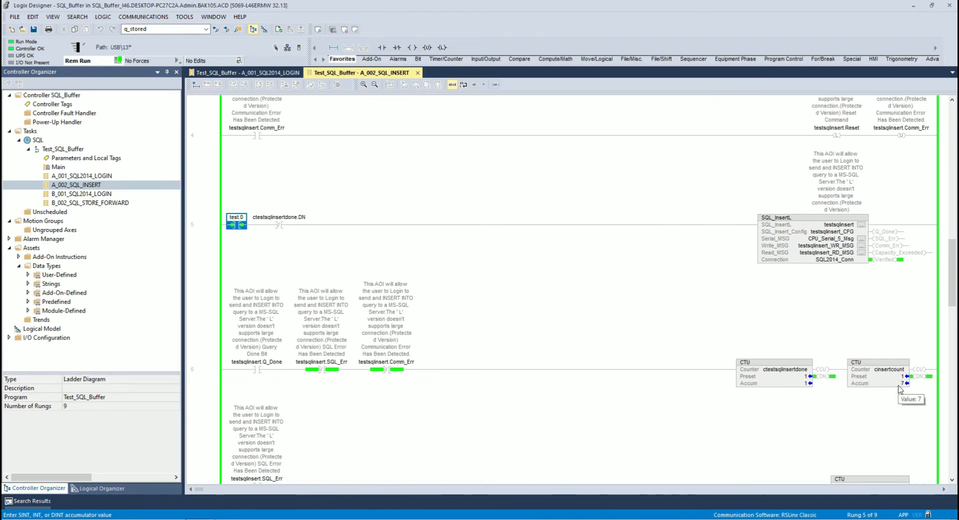
click(882, 376)
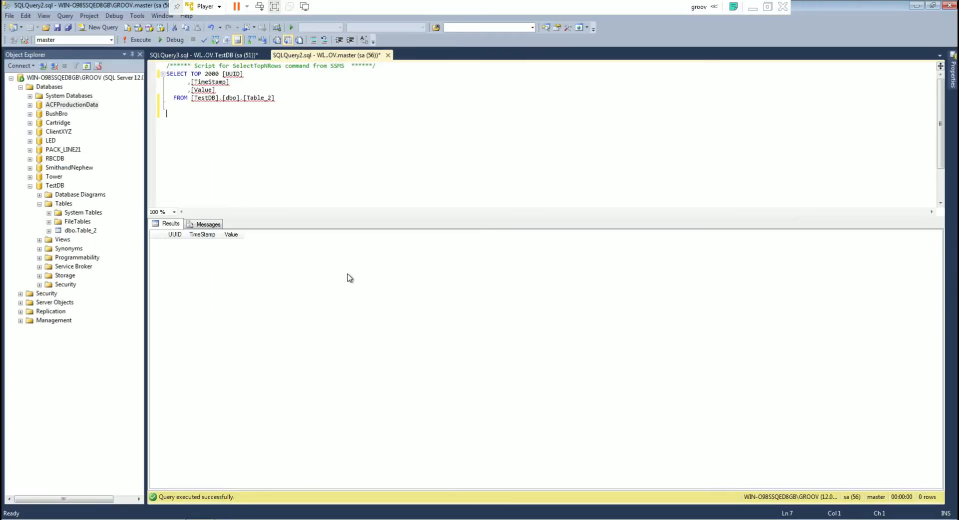
Switch to SQL Server Management Studio, run the Table_2 select query twice and review the returned rows.
right_click(231, 159)
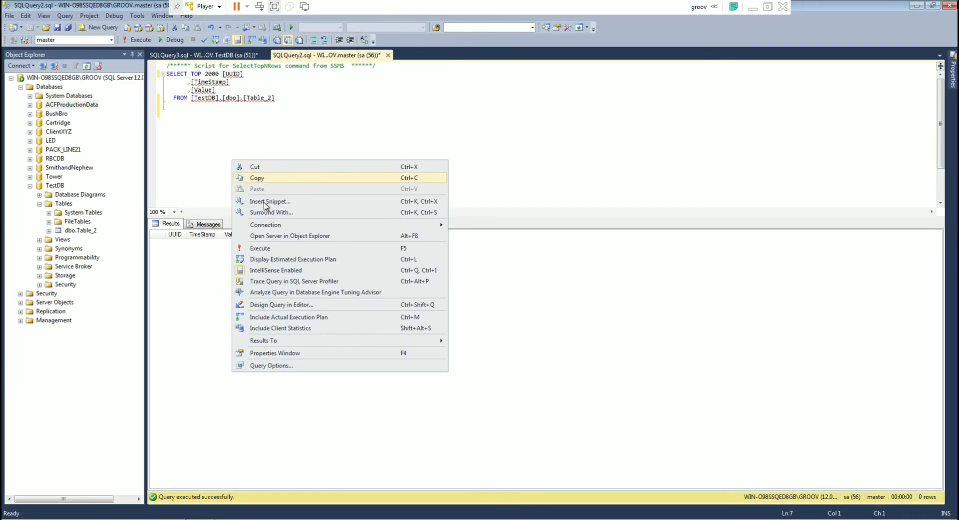
click(274, 251)
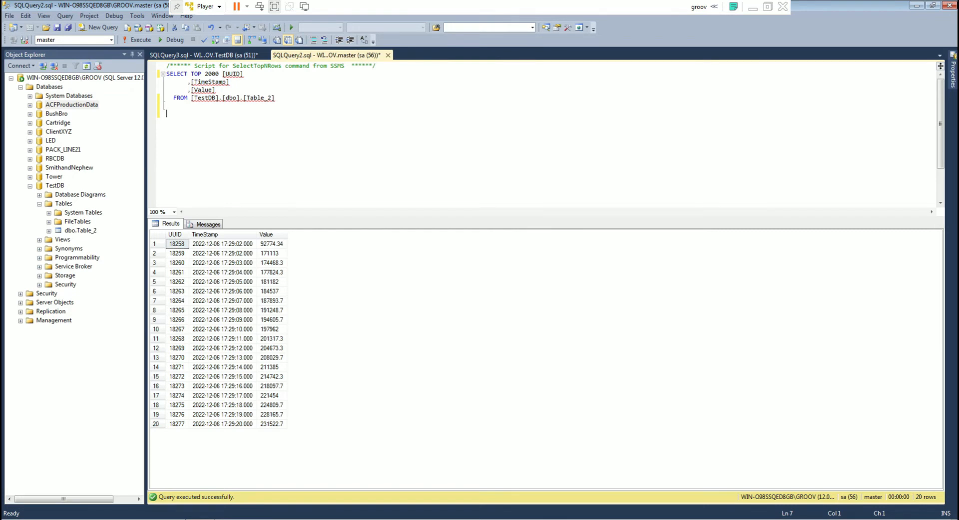
right_click(365, 181)
click(399, 275)
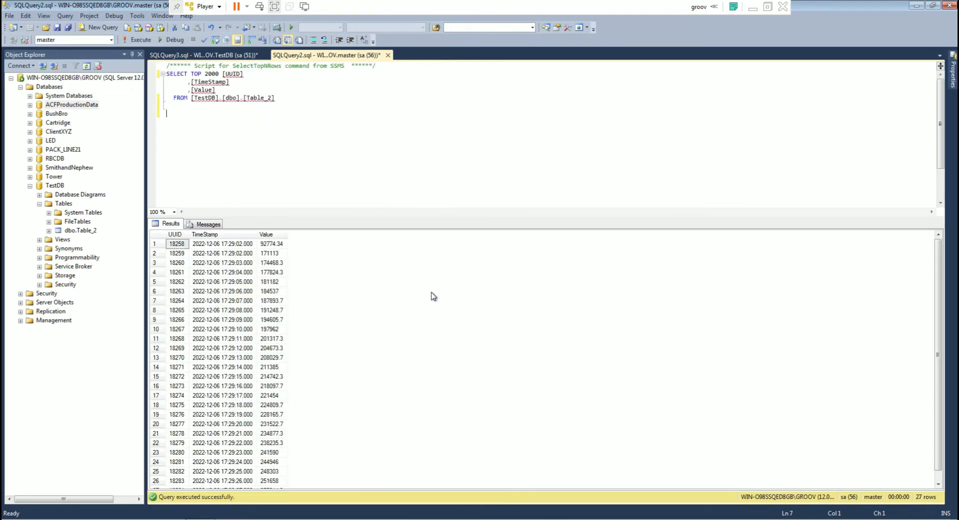
scroll(474, 306, down, 1)
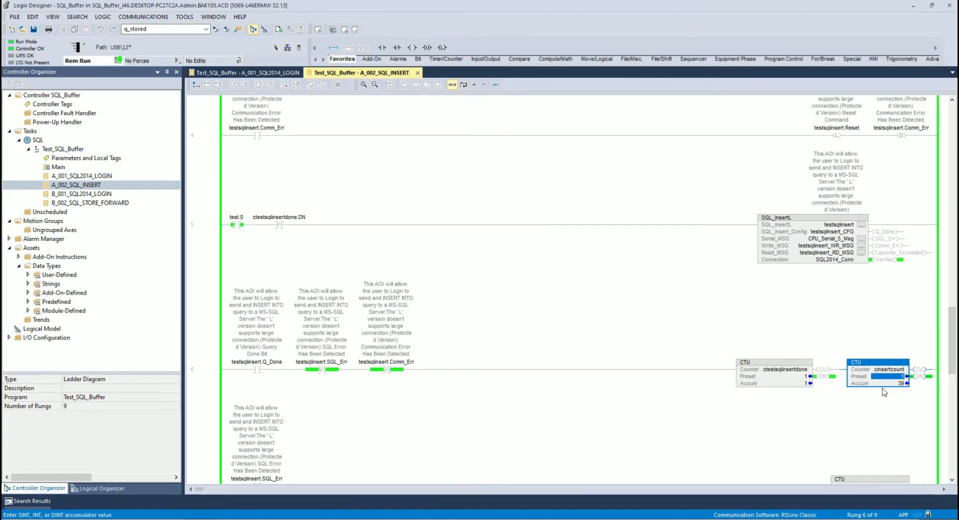
Switch back to Logix Designer, look over the insert routine's counters and open the B_002_SQL_STORE_FORWARD routine.
scroll(607, 278, down, 3)
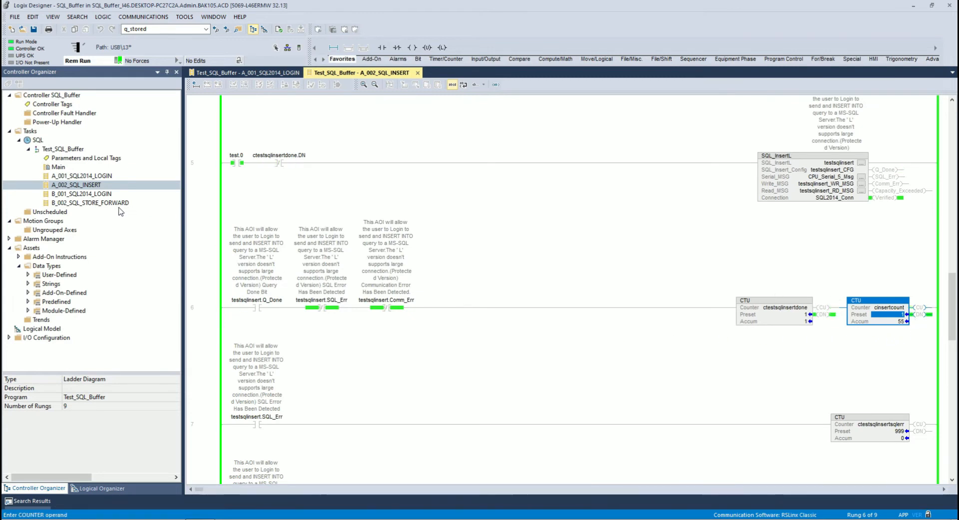
click(88, 203)
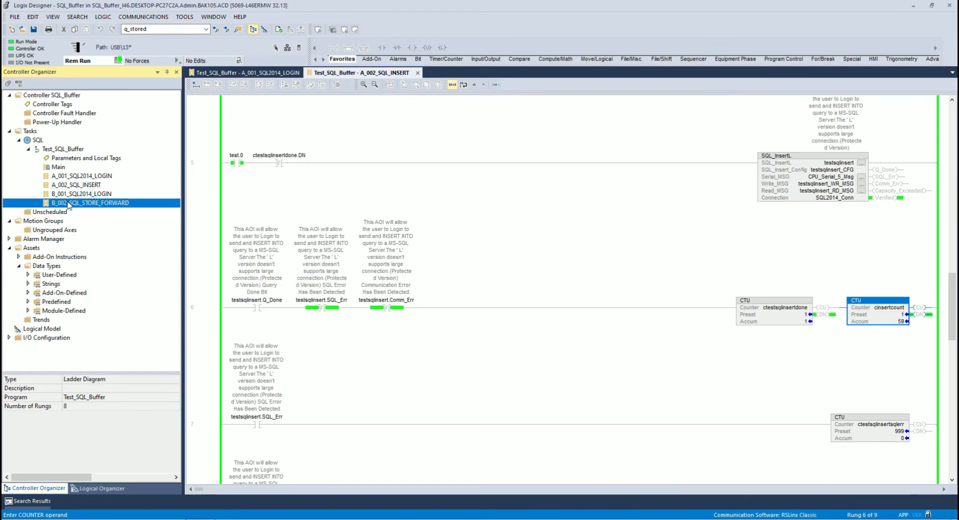
double_click(83, 204)
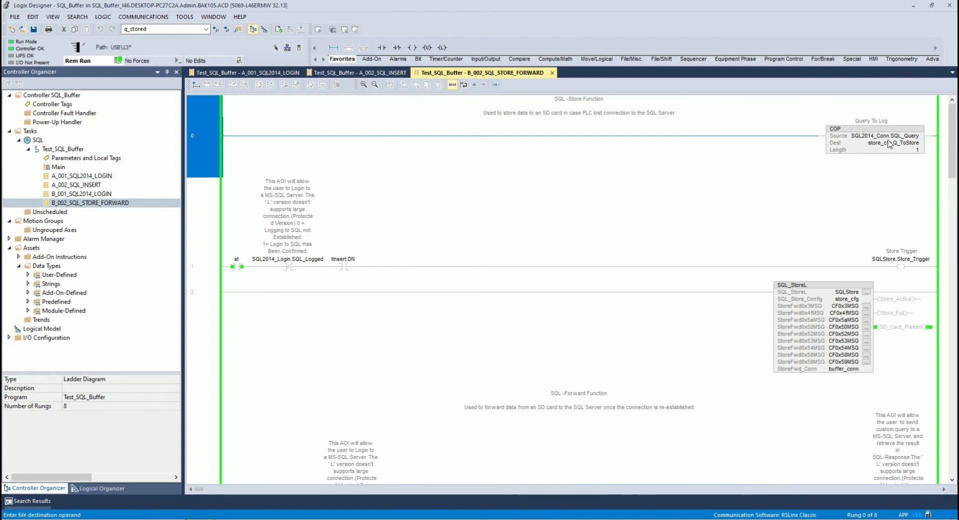
Examine the store rungs: the COP's query source and destination, the tInsert.DN contact and the SQL_StoreL instruction.
mouse_move(853, 140)
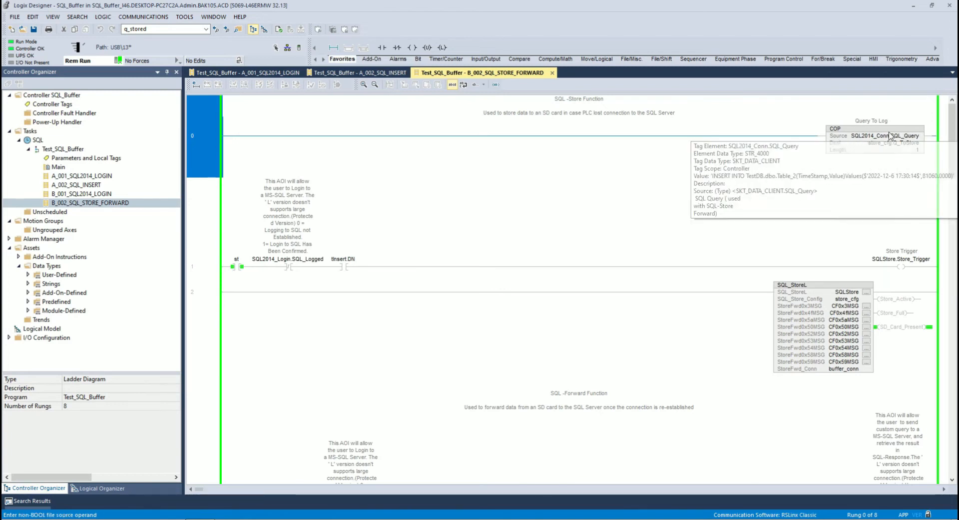
click(864, 138)
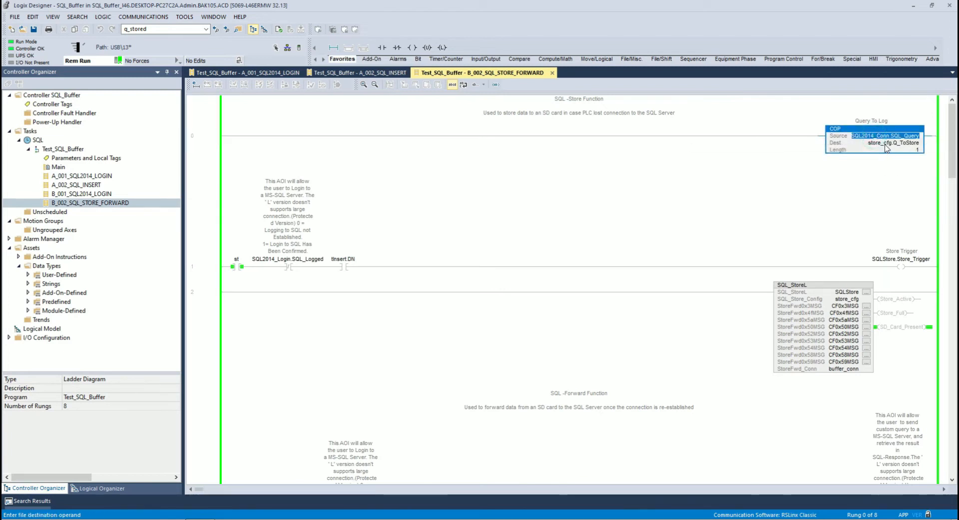
click(887, 143)
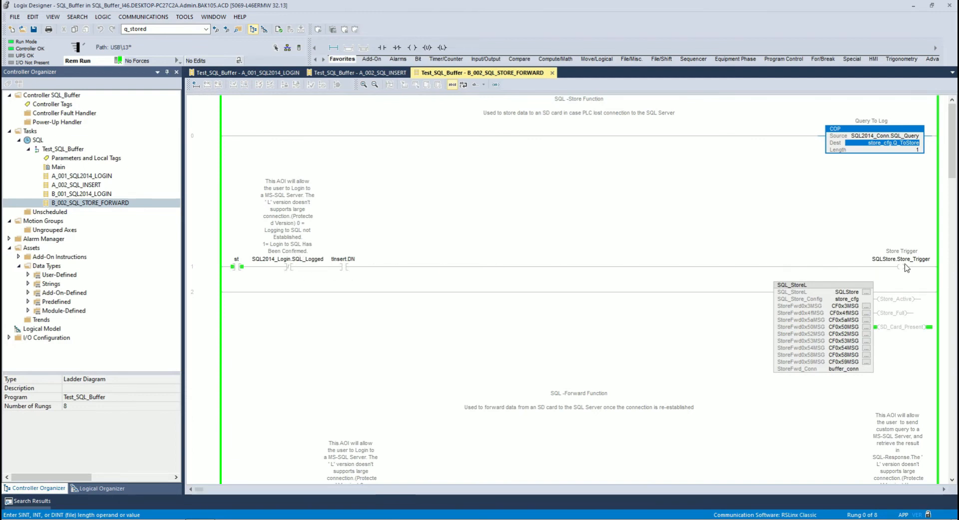
click(344, 263)
mouse_move(335, 261)
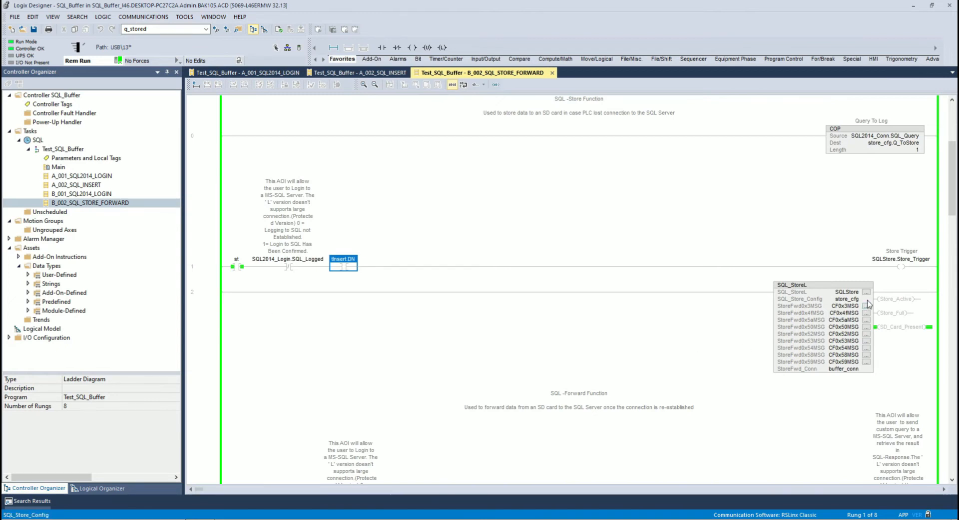
scroll(868, 304, down, 1)
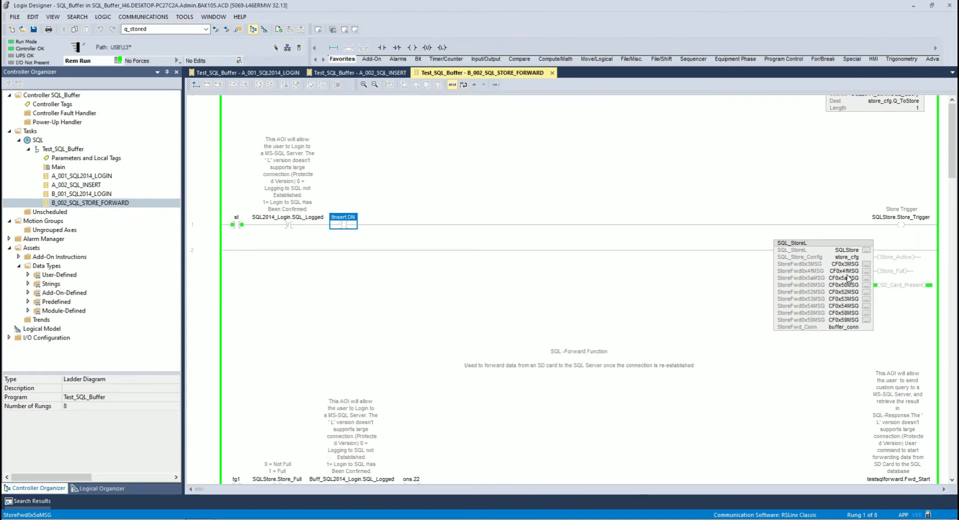
Open the SQLStore instruction's properties on rung 2, enlarge the dialog and expand SQL_Store_Config to review its settings and descriptions.
click(867, 250)
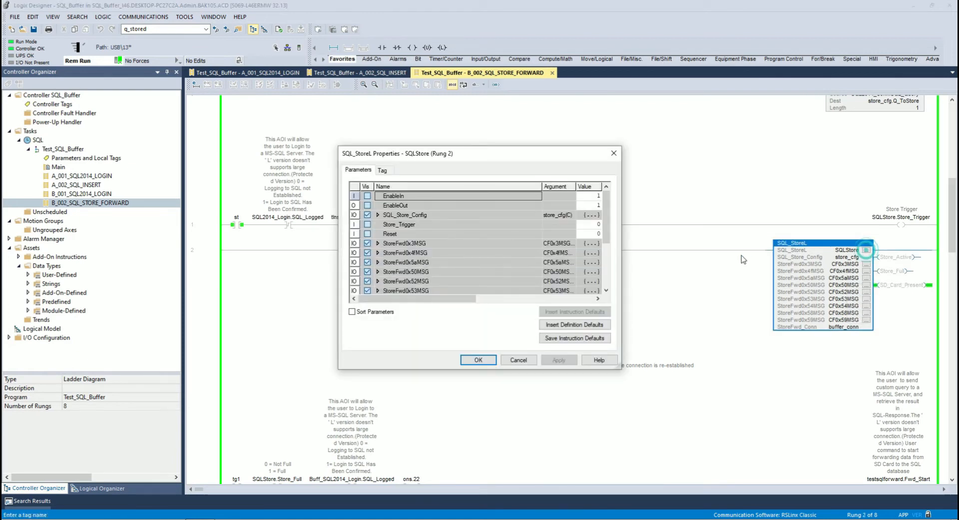
drag(505, 156, 427, 128)
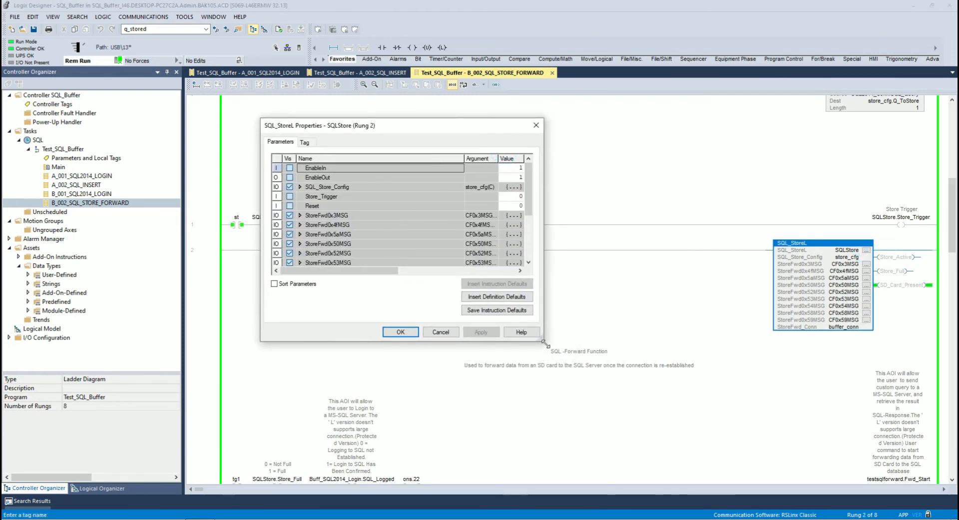
drag(541, 339, 684, 402)
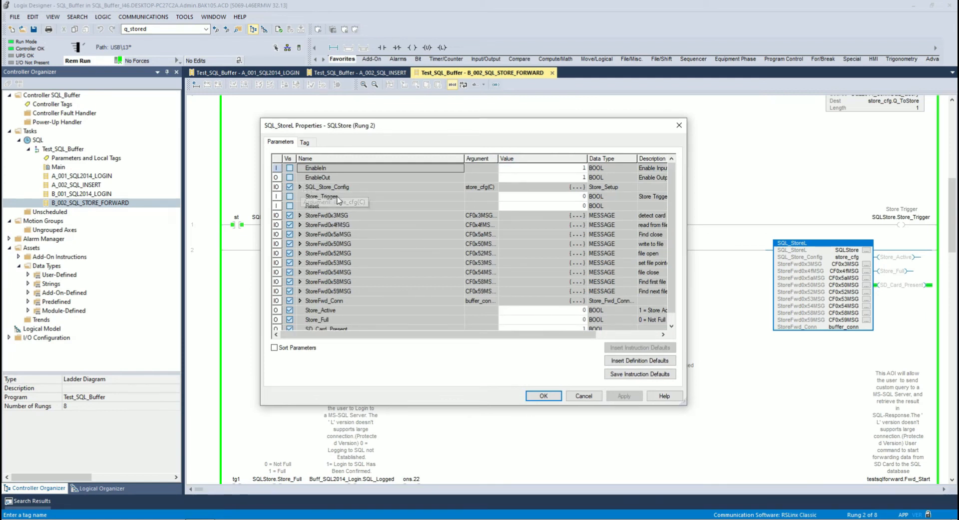
click(300, 187)
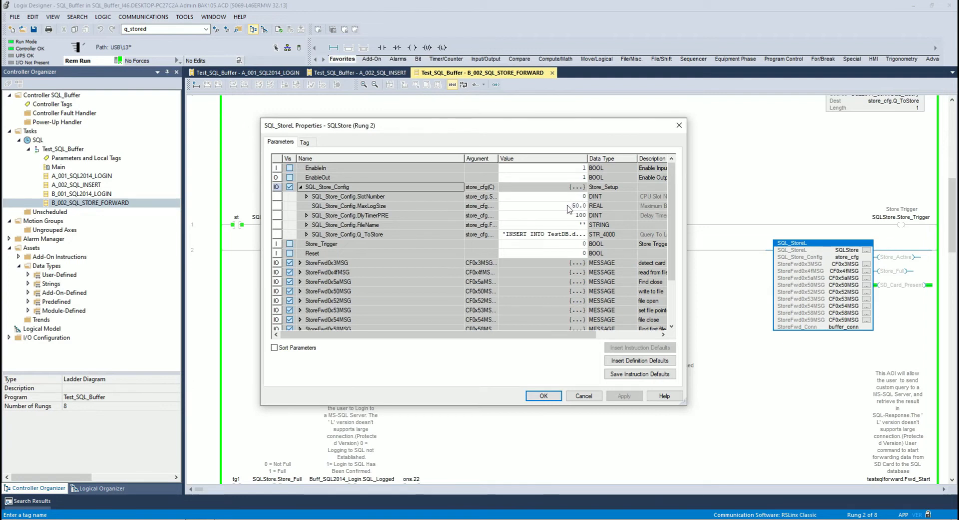
drag(691, 215, 747, 215)
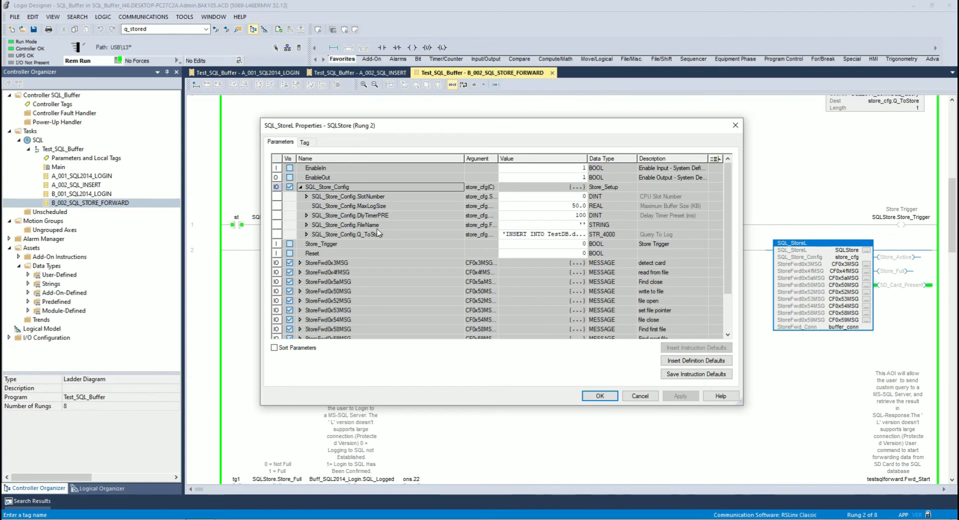
Set SQL_Store_Config.FileName to SQL-Store01.txt, apply it and accept the SQL_StoreL properties.
double_click(504, 229)
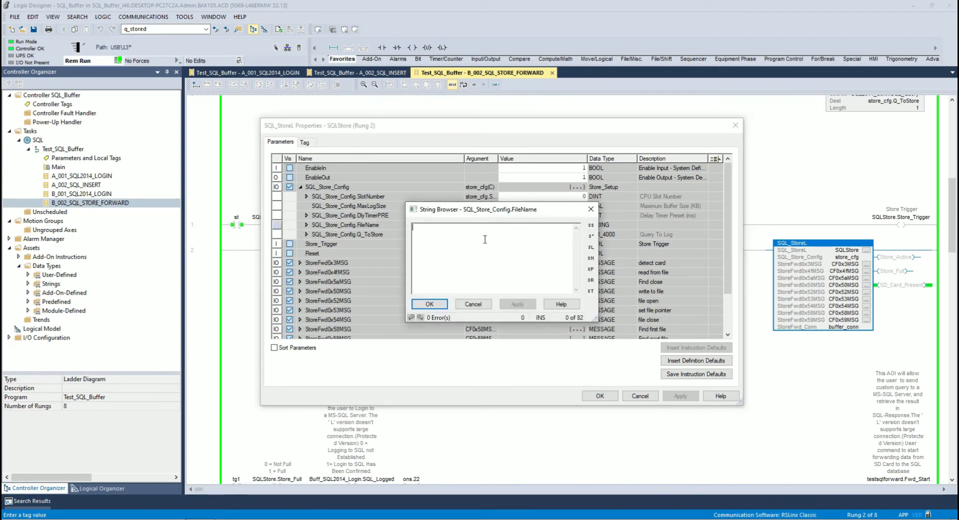
text(SQ)
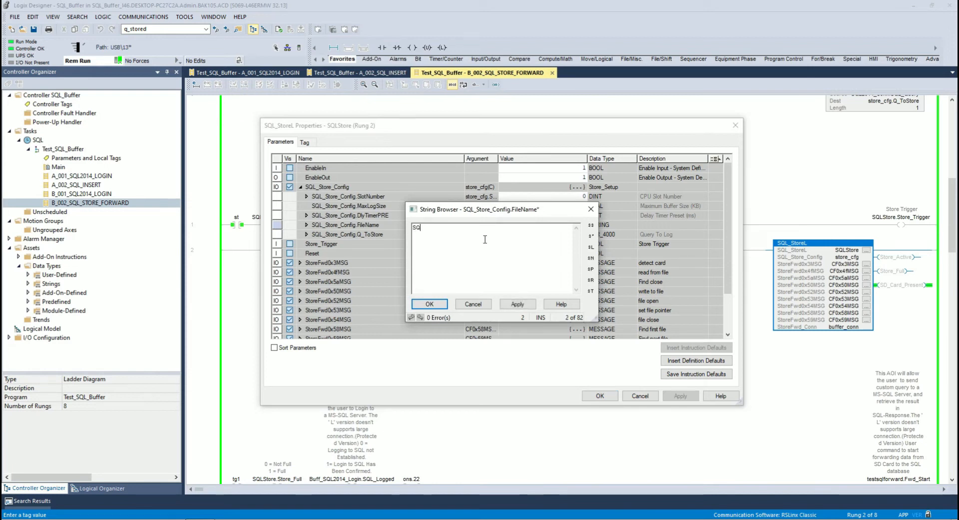
text(L-Store.txt)
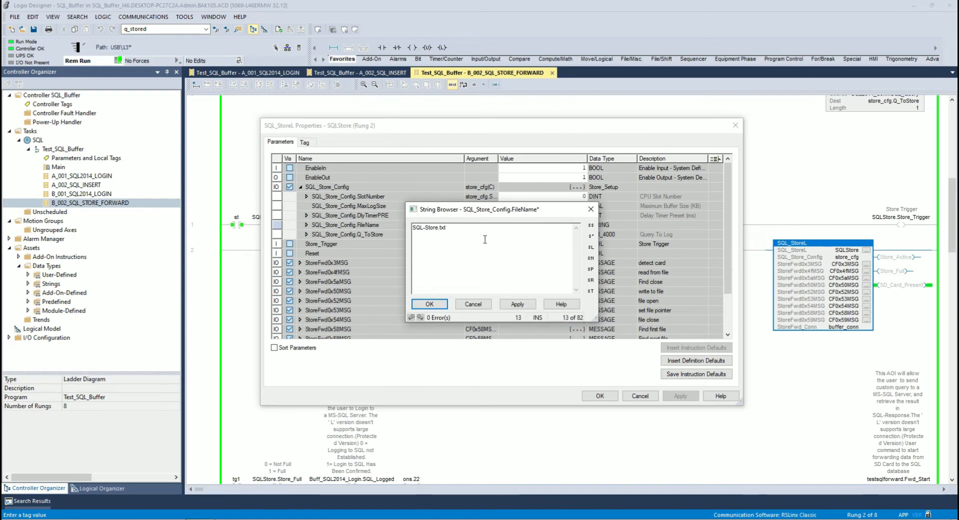
click(439, 228)
drag(513, 209, 511, 242)
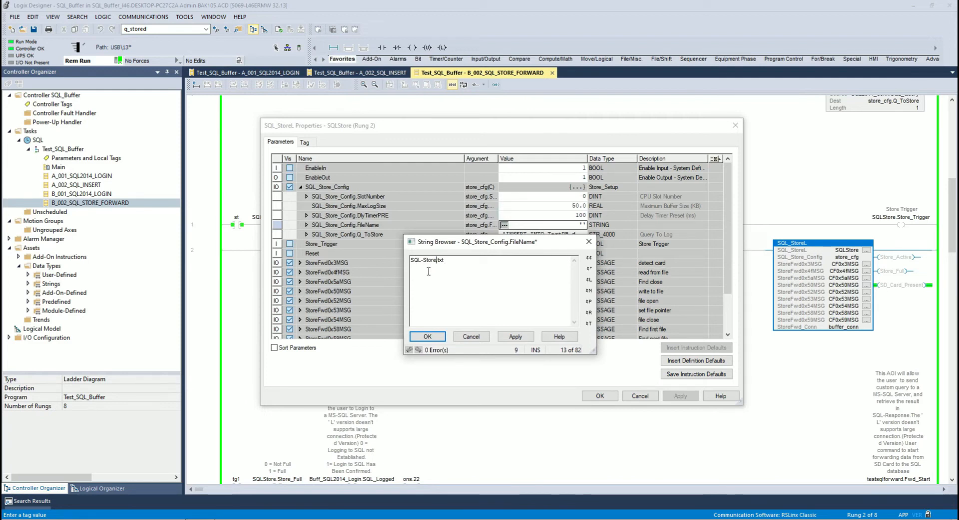
click(516, 337)
click(441, 337)
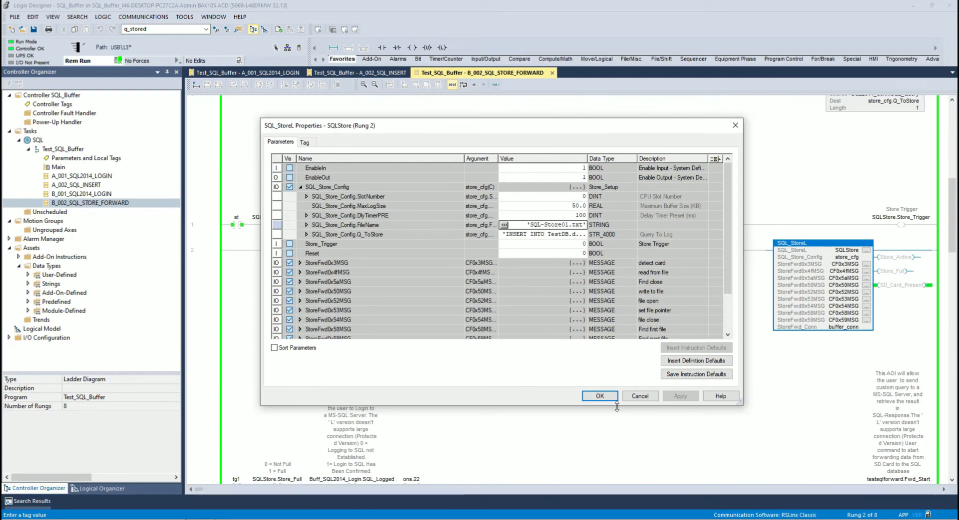
click(600, 396)
Review the store trigger conditions on rung 1, then open the A_002_SQL_INSERT routine to check its insert counter.
scroll(664, 250, up, 2)
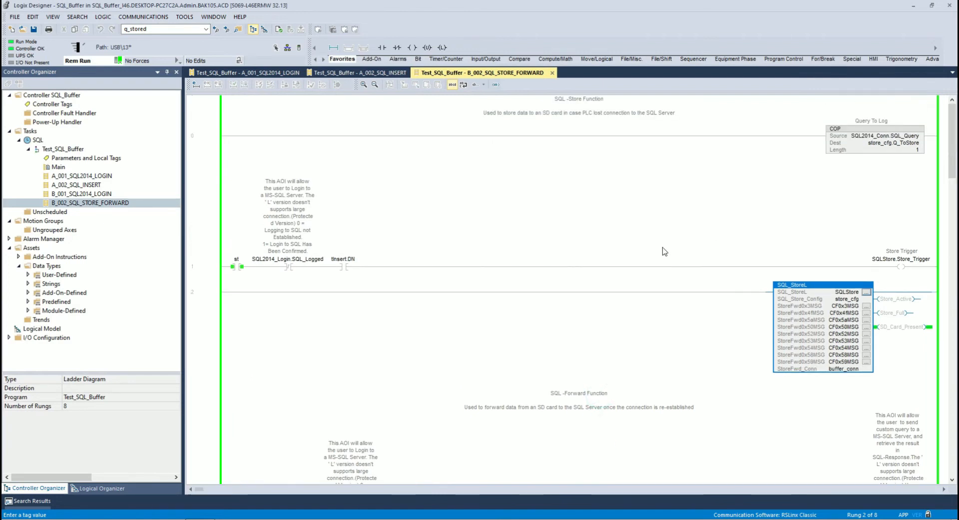
click(210, 270)
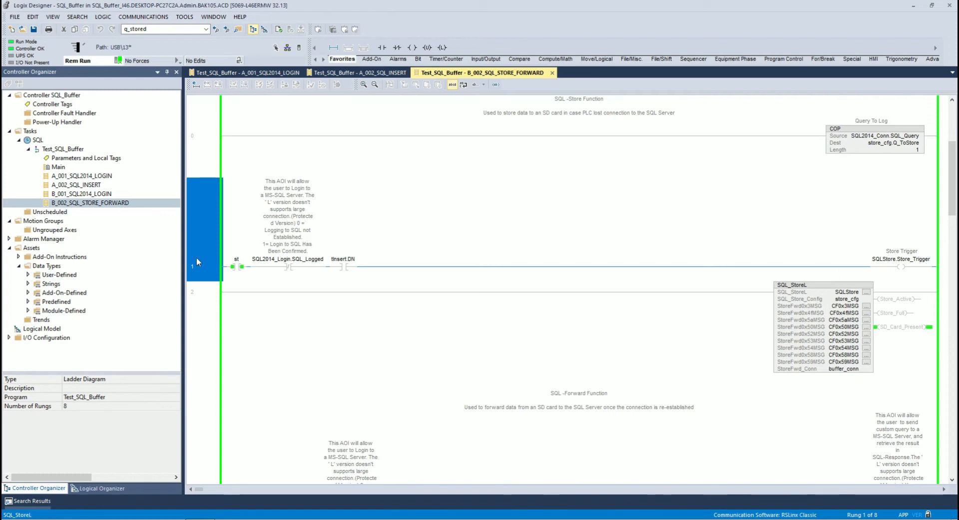
double_click(92, 185)
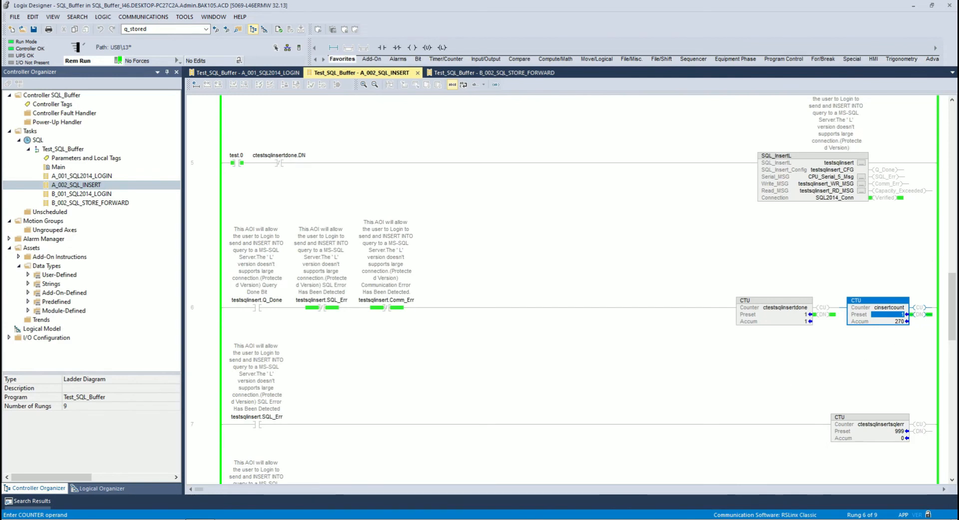
Switch to SQL Server Management Studio and run the Table_2 select query three times to check whether new rows arrive.
key(alt+Tab)
right_click(590, 139)
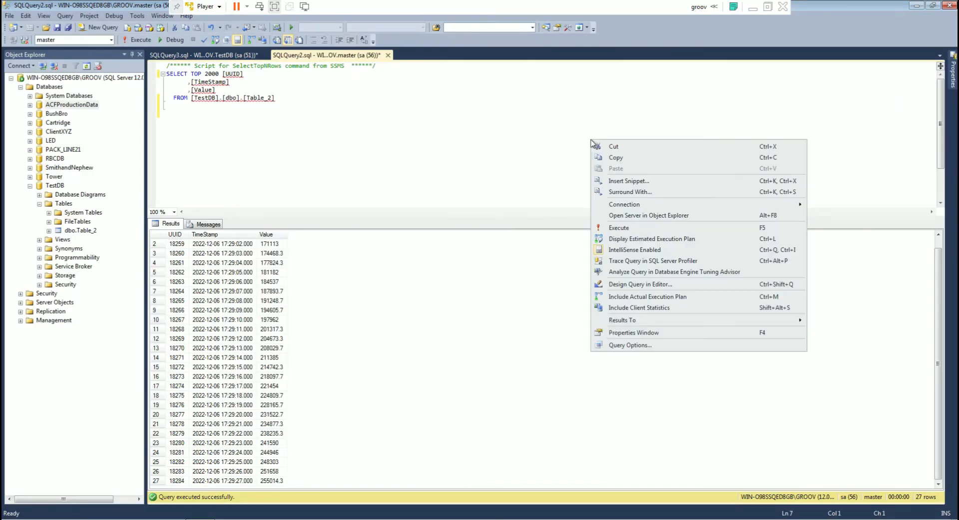
click(630, 231)
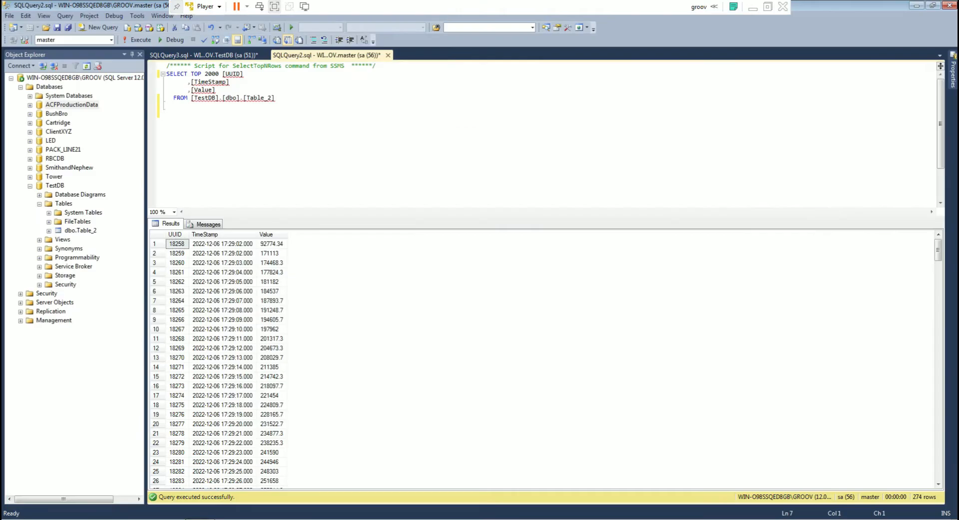
right_click(564, 174)
click(601, 264)
right_click(614, 188)
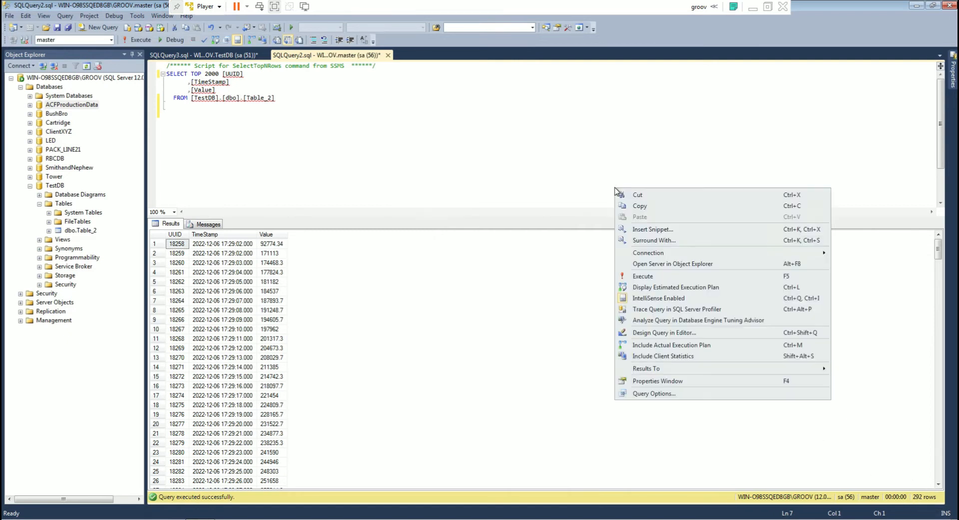
click(644, 276)
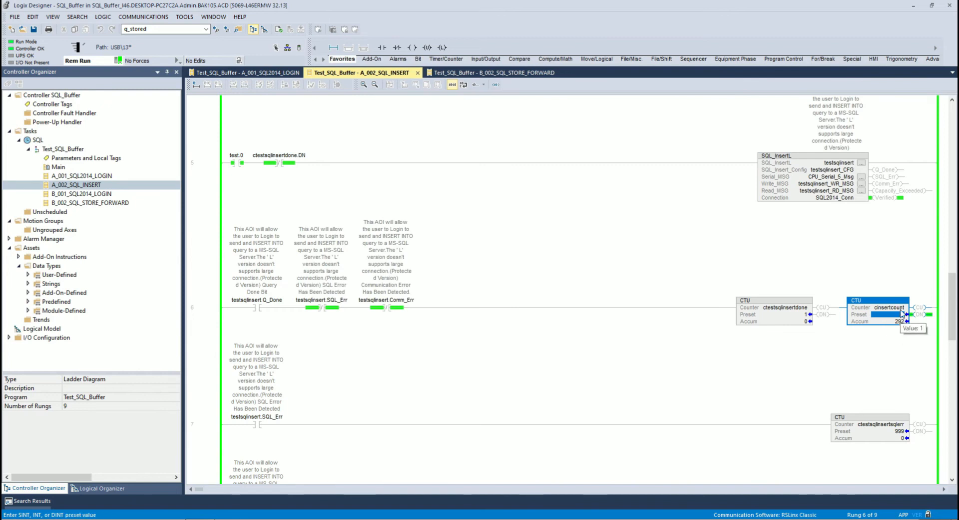
Back in Logix Designer, check the insert error counters on rungs 7 and 8 and reopen the B_002_SQL_STORE_FORWARD routine.
scroll(818, 323, down, 3)
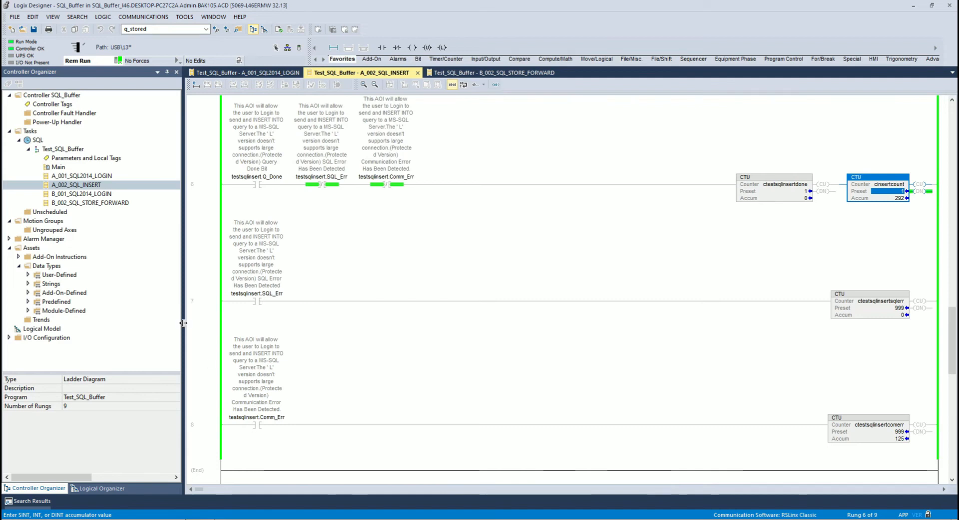
click(93, 204)
double_click(102, 203)
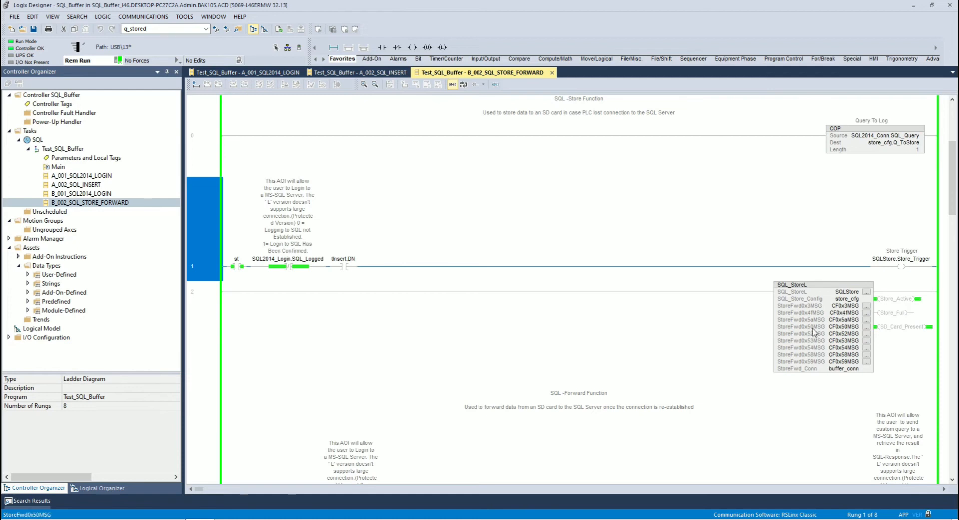
Open the SQLStore properties in an enlarged dialog and expand StoreFwd_Conn to inspect its file size, status and stored-query members.
click(866, 292)
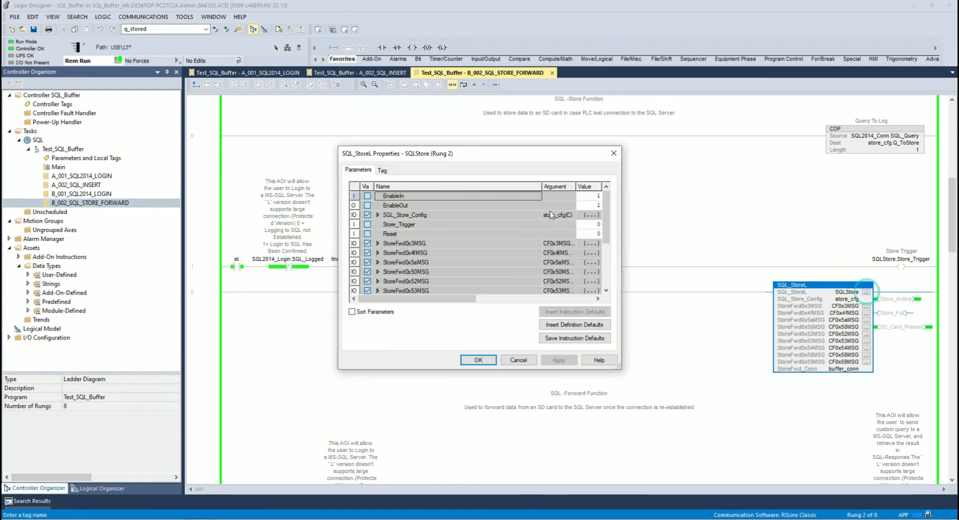
drag(517, 153, 432, 124)
drag(536, 340, 628, 408)
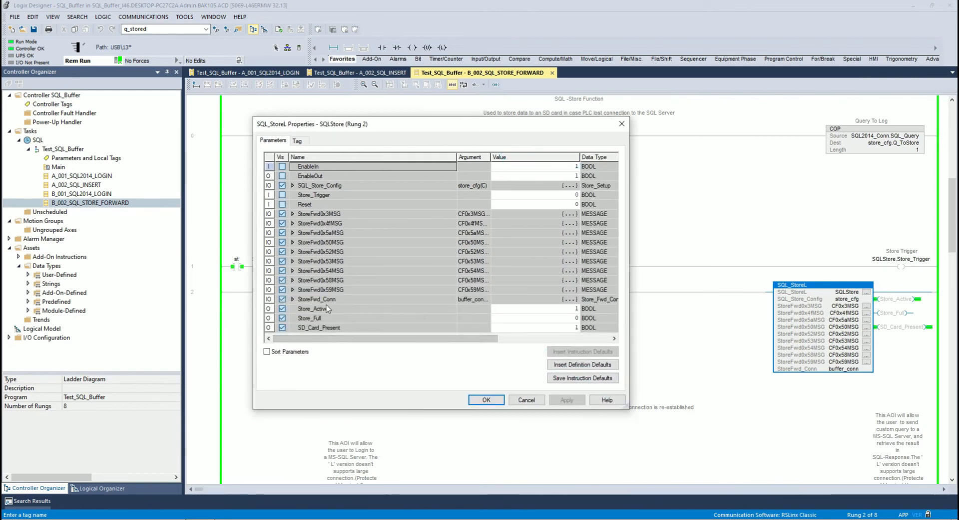
click(293, 299)
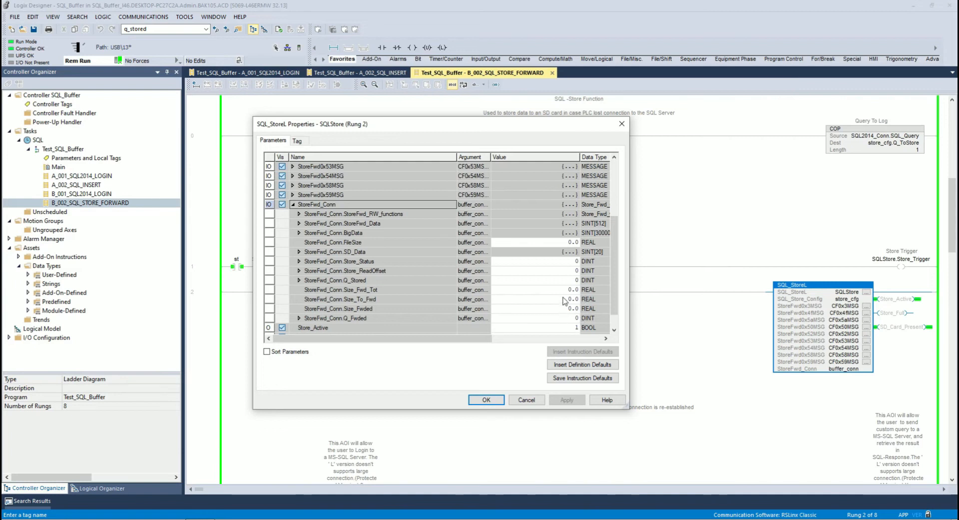
scroll(538, 277, down, 2)
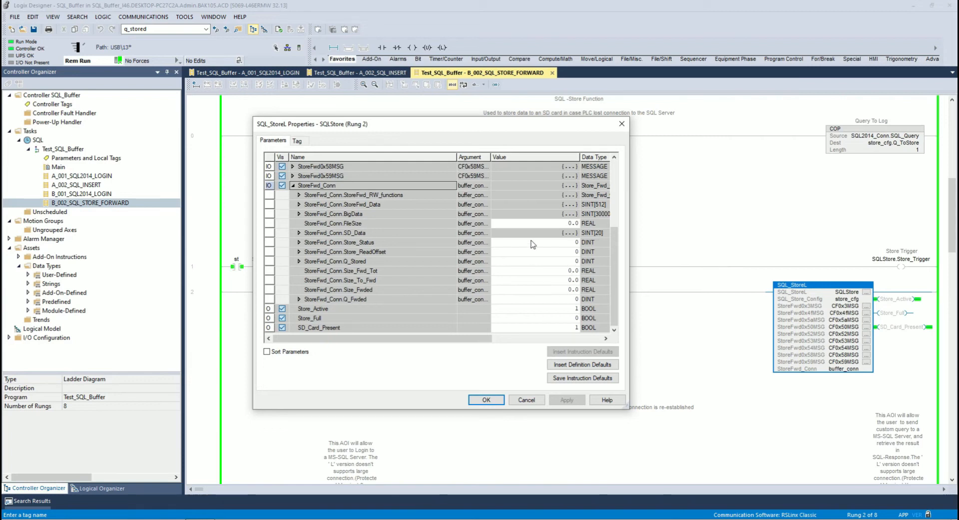
Expand StoreFwd_Conn.BigData, examine the buffered query characters around elements 7043 to 7134, and collapse StoreFwd_Conn.
click(299, 214)
drag(615, 167, 622, 205)
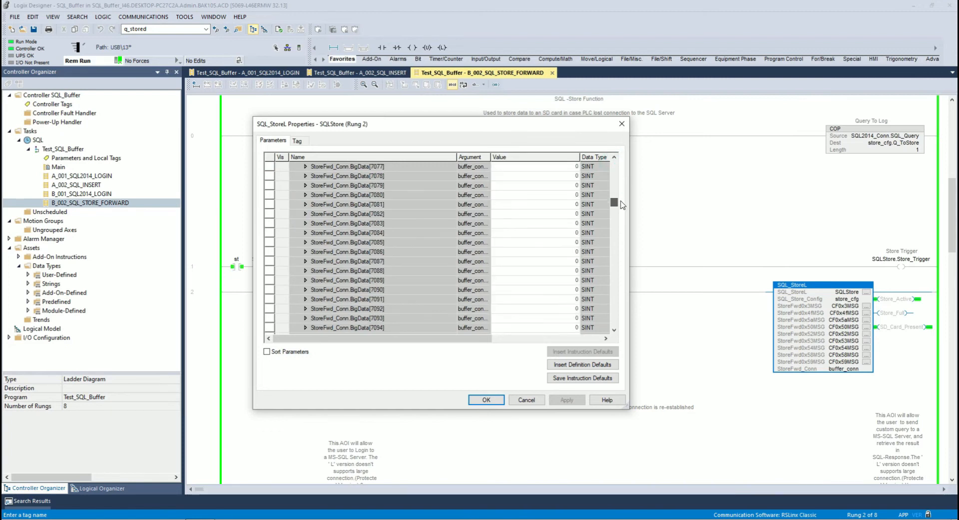
scroll(544, 227, up, 3)
scroll(560, 220, up, 2)
scroll(553, 233, up, 2)
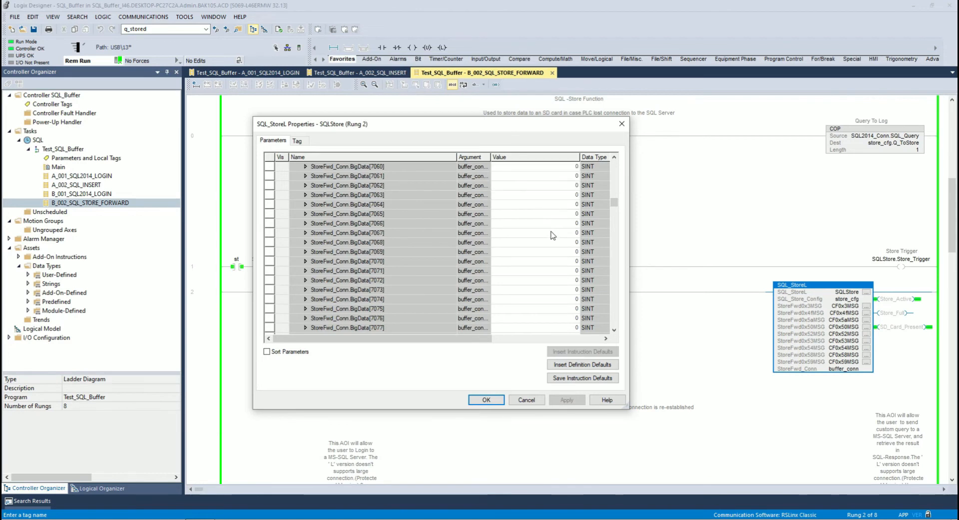
scroll(552, 232, up, 6)
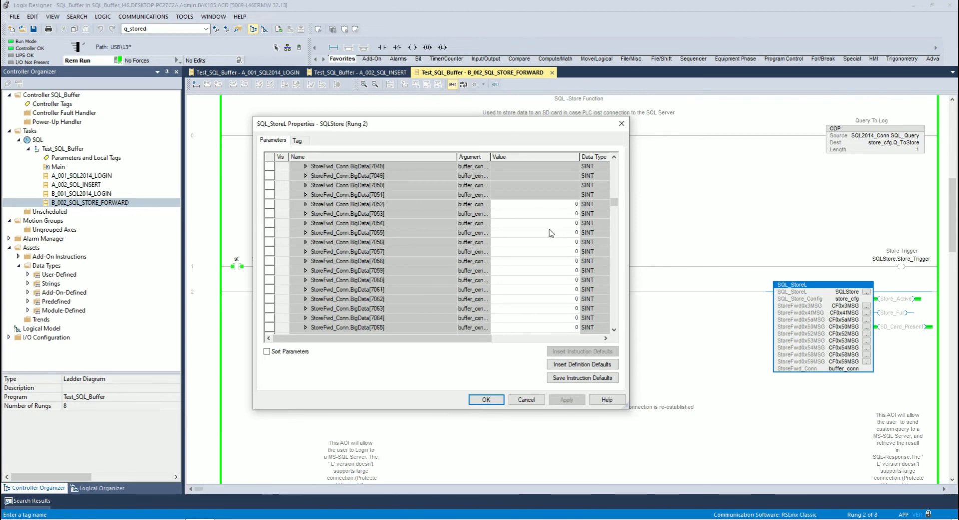
scroll(551, 235, down, 5)
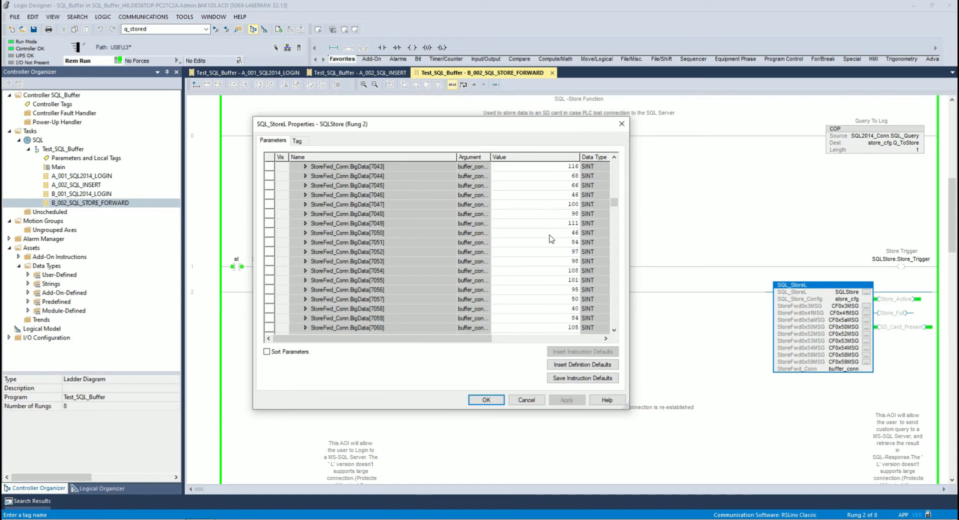
scroll(552, 245, down, 8)
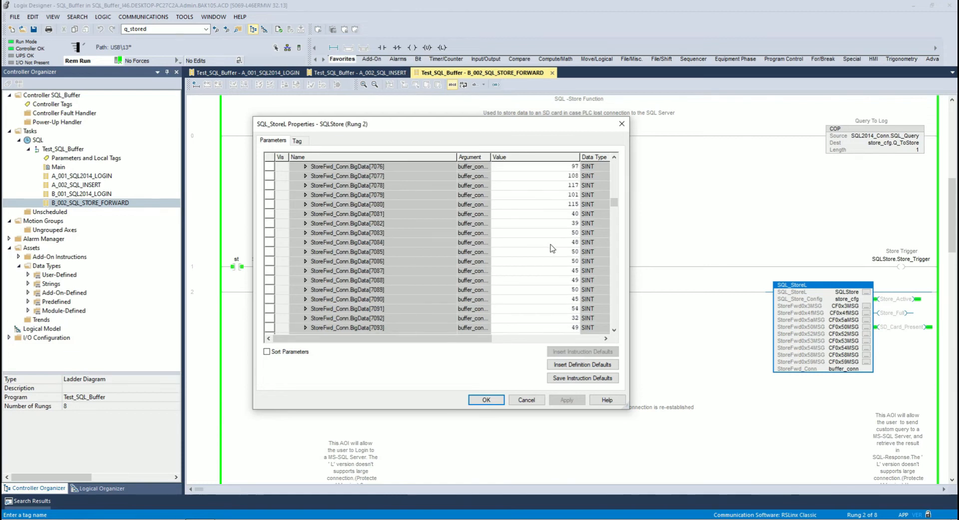
scroll(552, 251, down, 9)
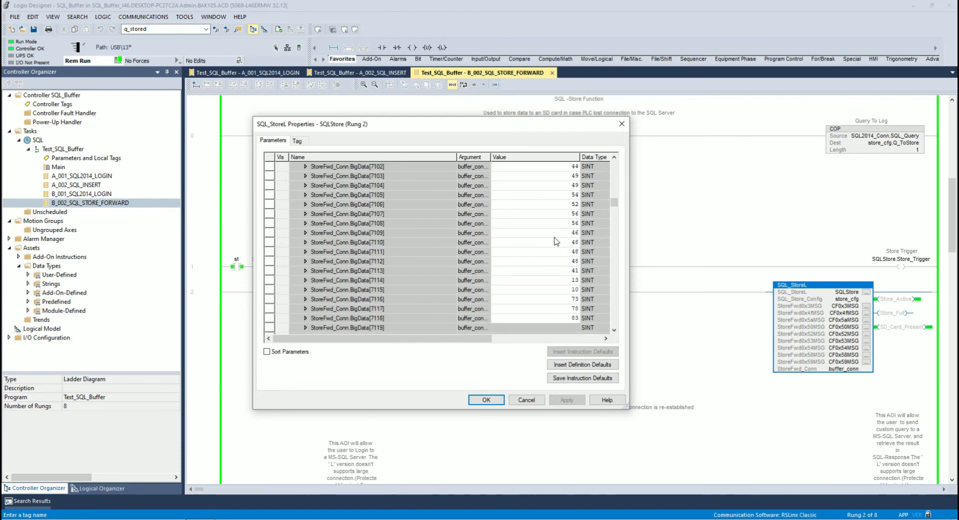
scroll(551, 248, down, 3)
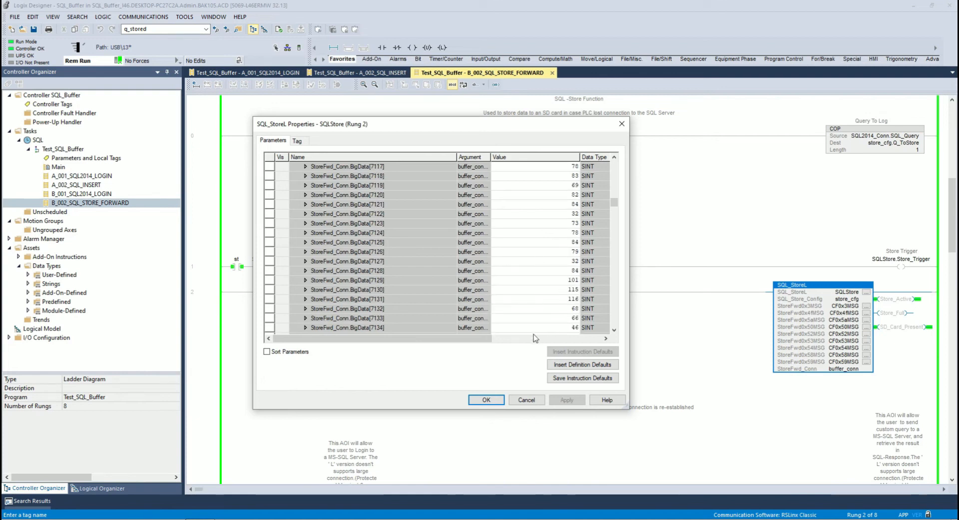
drag(615, 202, 614, 165)
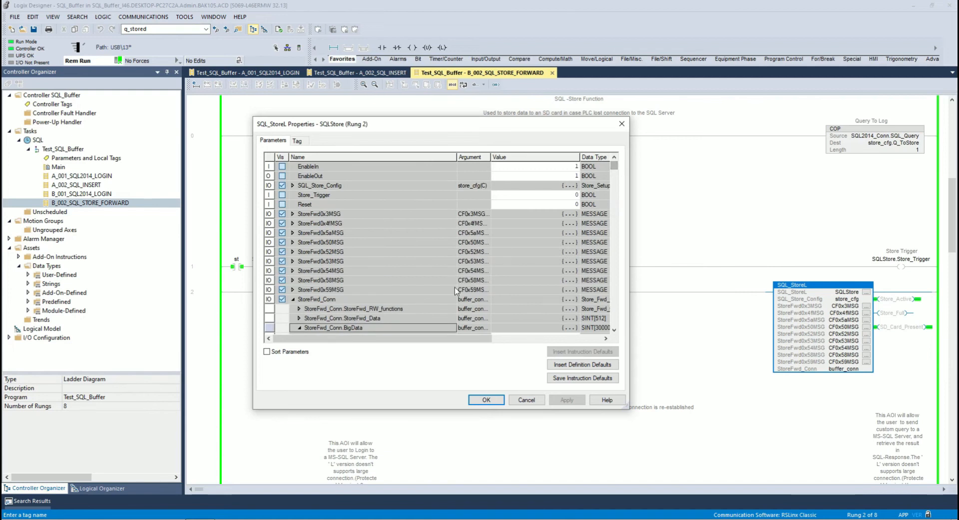
click(293, 300)
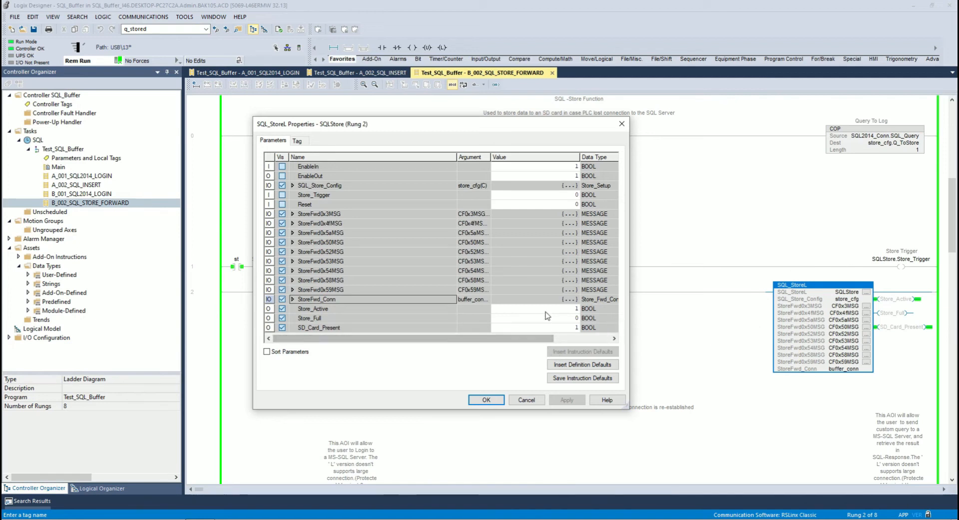
Expand SQL_Store_Config to review MaxLogSize and FileName, collapse it and move the dialog clear of the ladder logic.
click(293, 185)
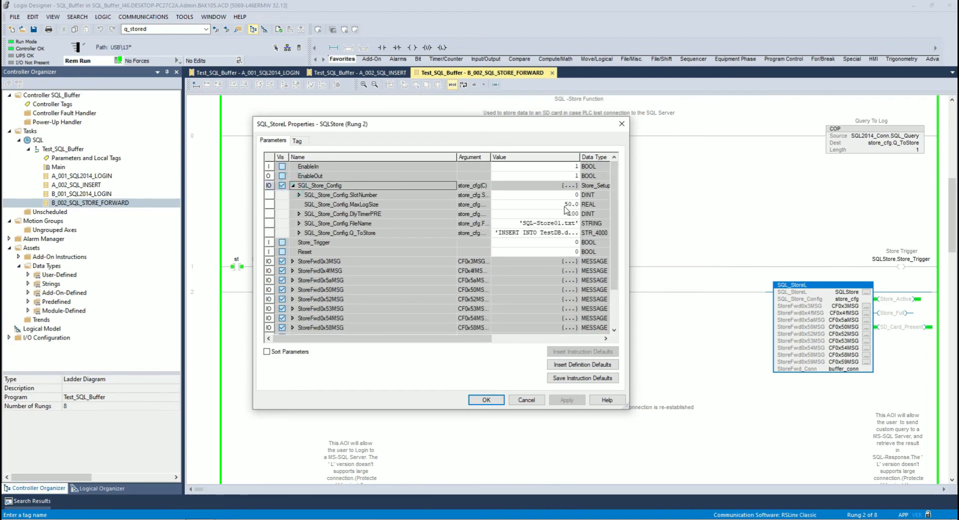
click(293, 186)
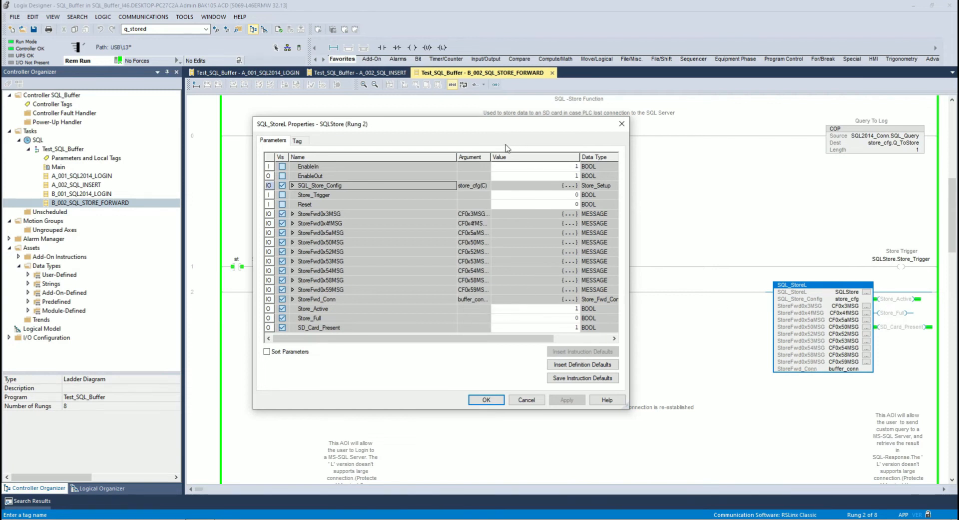
drag(500, 127, 414, 106)
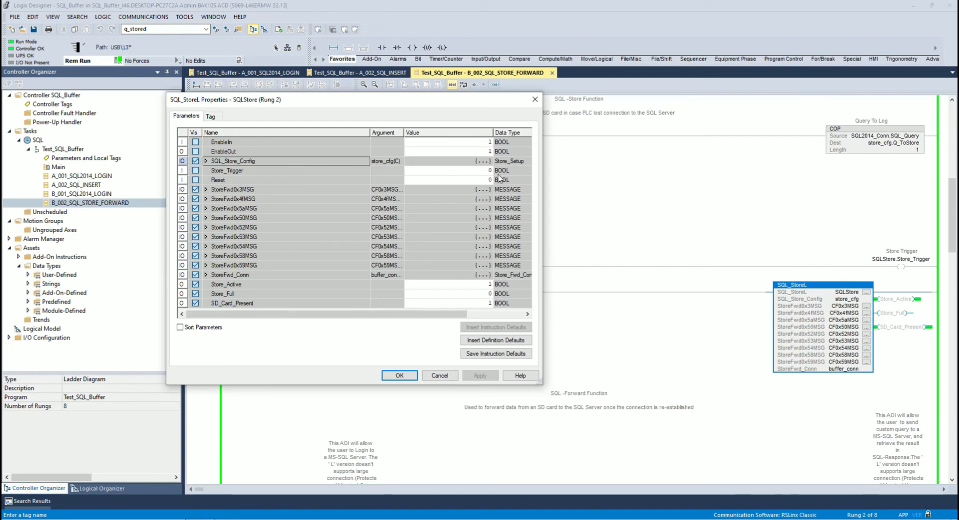
Expand SQL_Store_Config and StoreFwd_Conn to inspect their members, and move the SQLStore properties dialog clear of the rung 1 contacts.
click(205, 161)
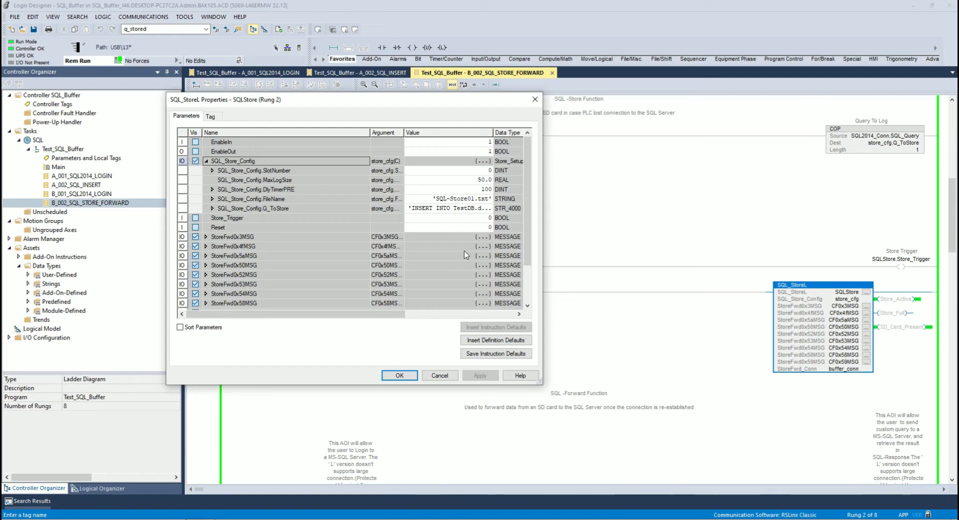
scroll(329, 250, down, 2)
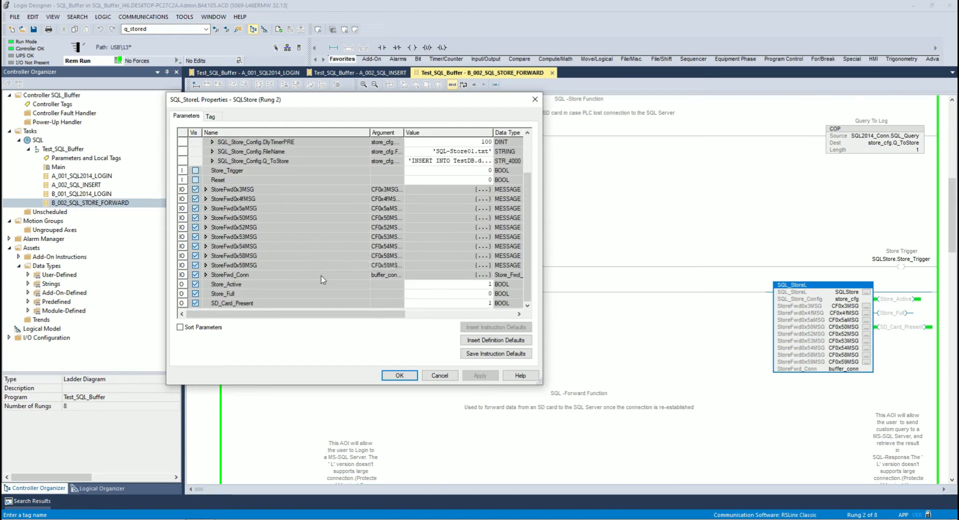
click(206, 275)
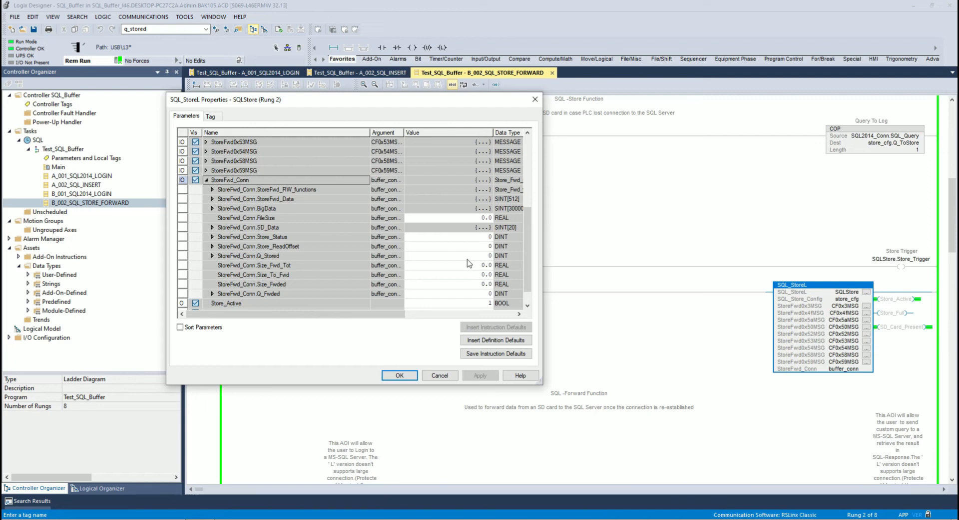
drag(366, 105, 489, 125)
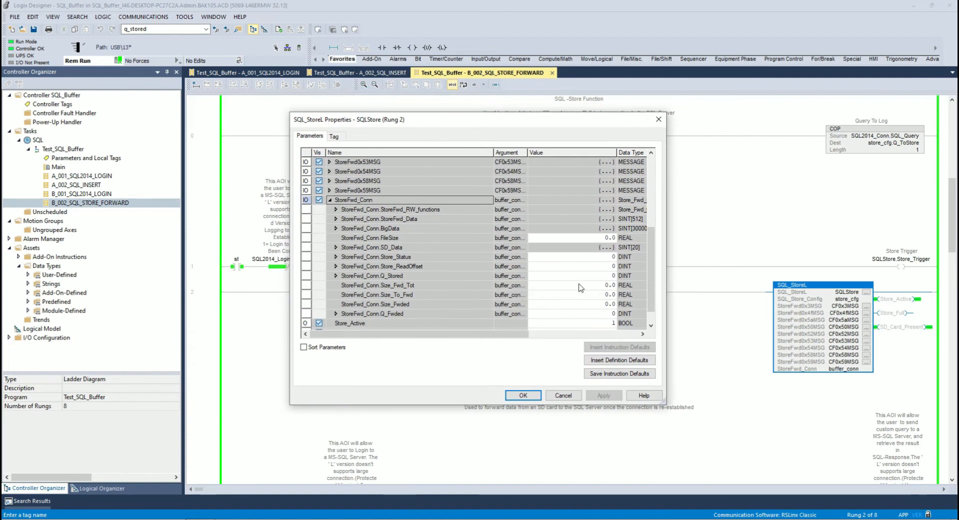
View the full INSERT query held in SQL_Store_Config.Q_ToStore in the String Browser and close it without changes.
scroll(578, 284, up, 4)
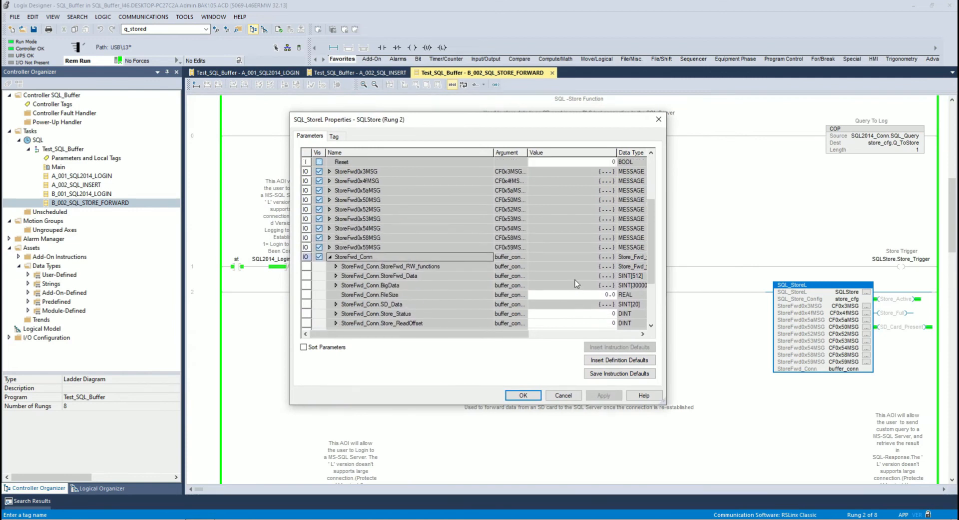
click(538, 191)
click(534, 191)
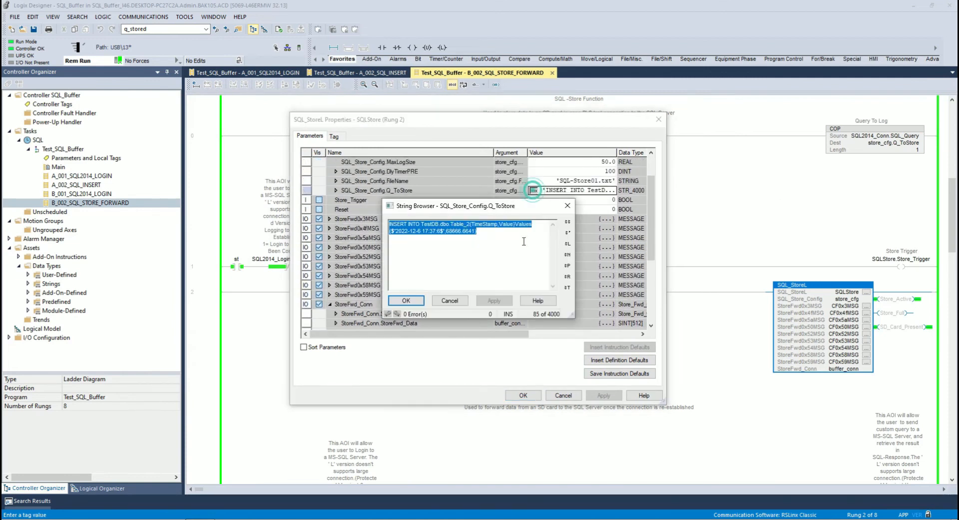
click(479, 236)
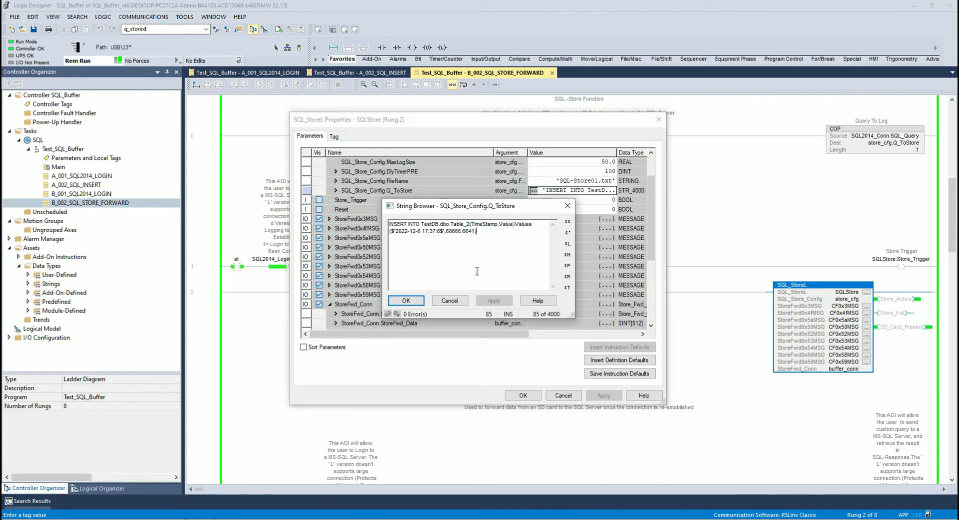
click(453, 299)
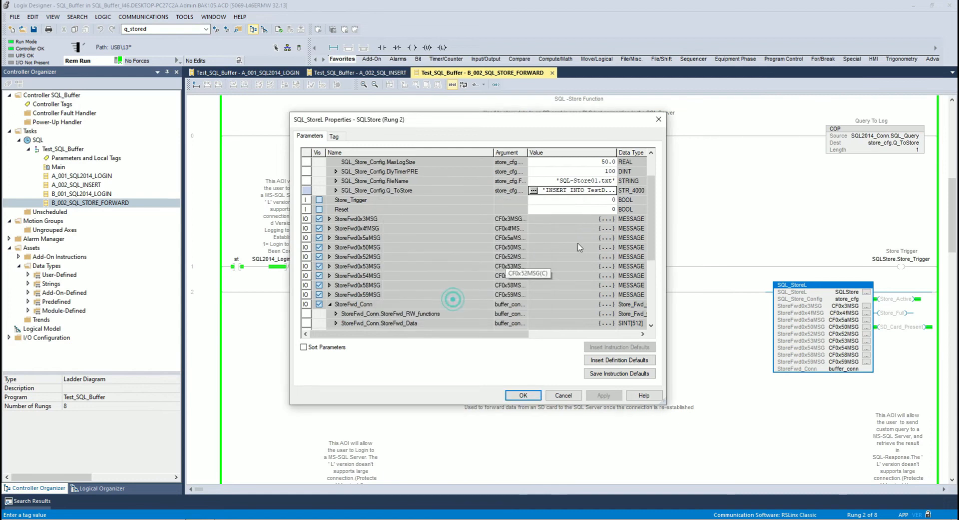
Widen the SQLStore properties dialog to show parameter descriptions, monitor the StoreFwd_Conn file size and stored-query values, and close the dialog.
drag(656, 220, 661, 285)
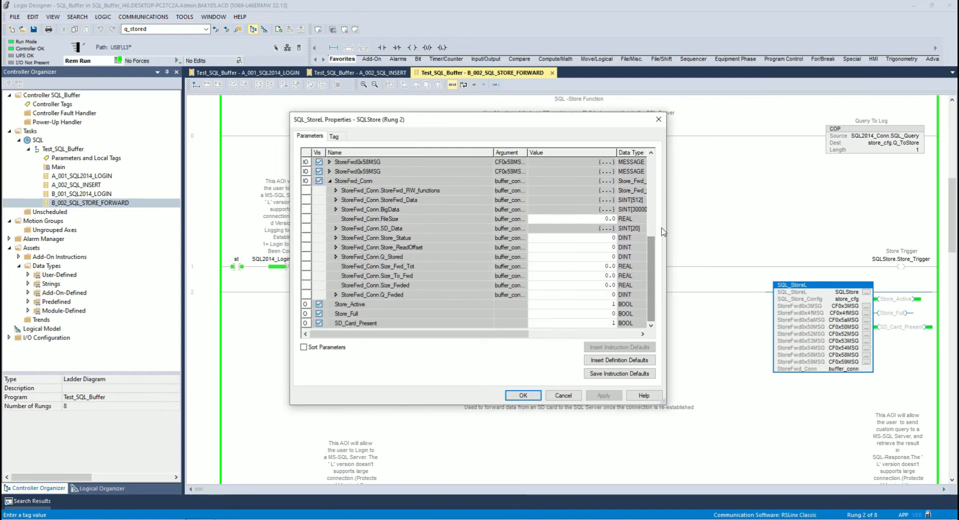
drag(667, 224, 766, 224)
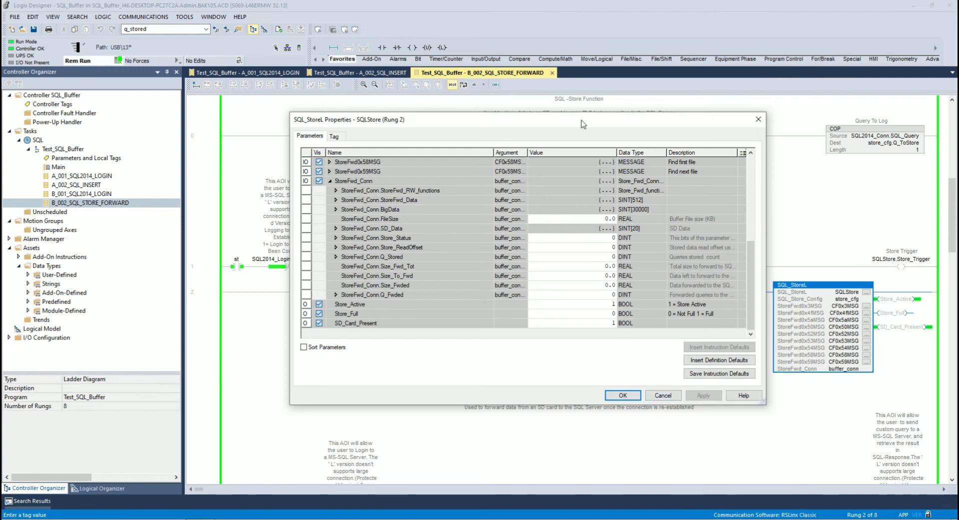
drag(582, 125, 475, 115)
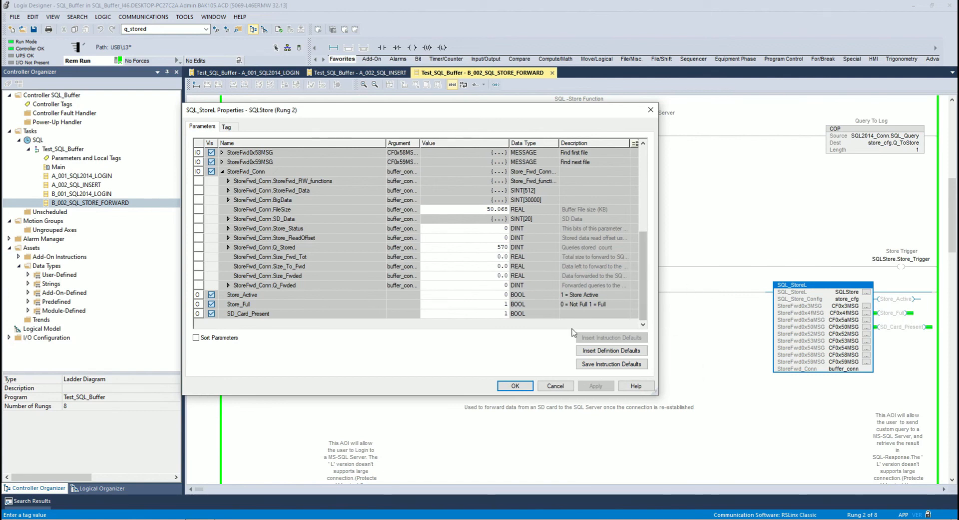
click(516, 387)
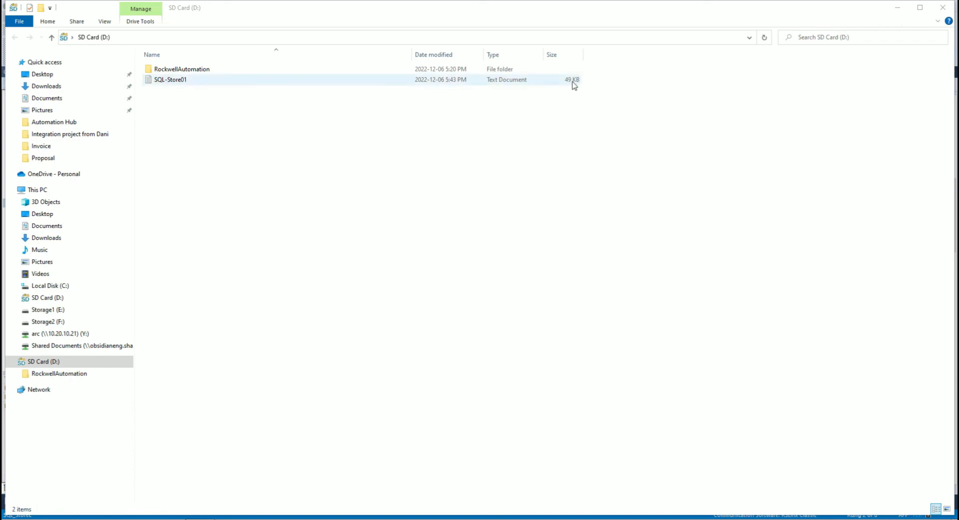
Open the SQL-Store01 text file from the SD card in a maximized Notepad window and review the earliest stored INSERT queries.
double_click(172, 83)
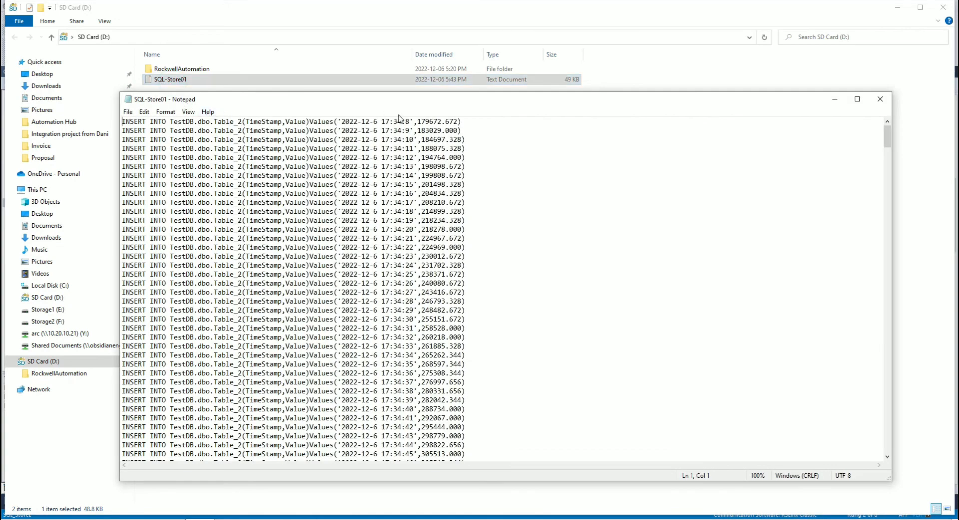
click(857, 99)
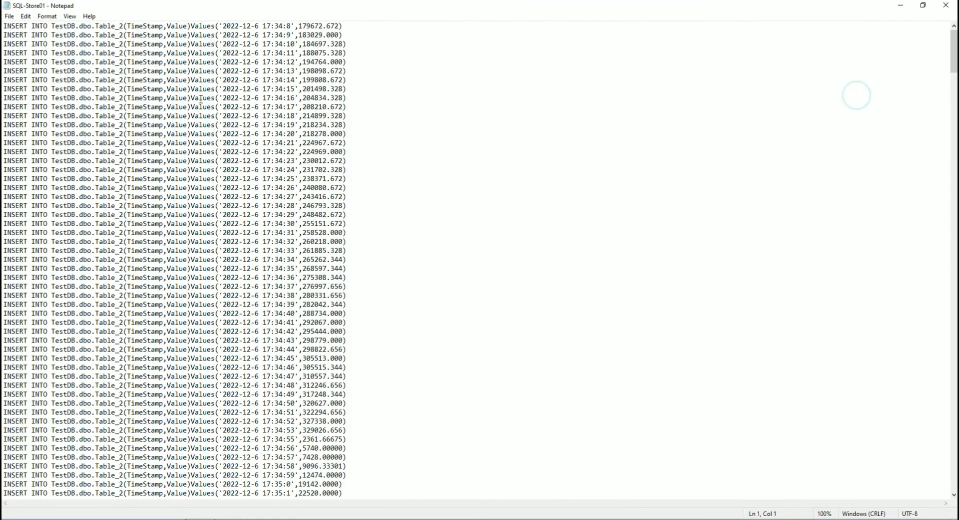
click(347, 44)
click(350, 52)
scroll(356, 80, down, 4)
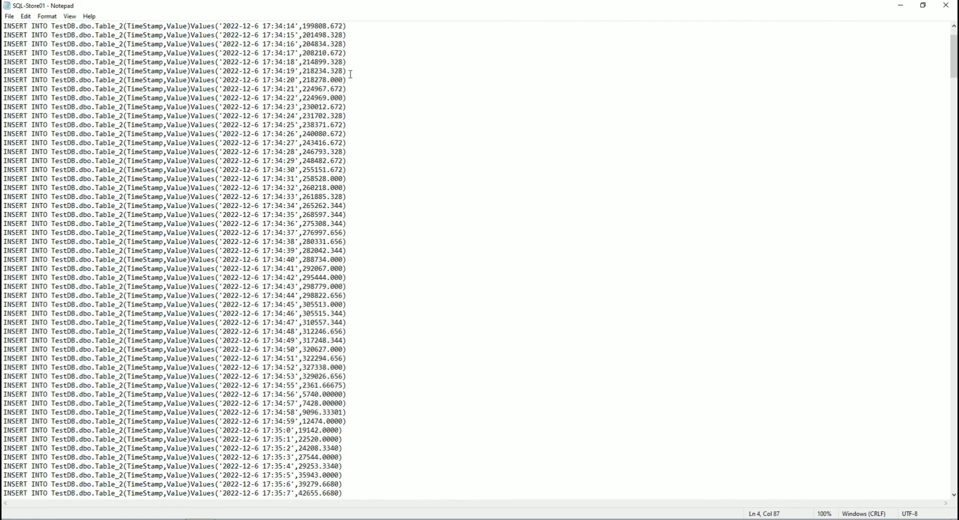
scroll(358, 103, down, 3)
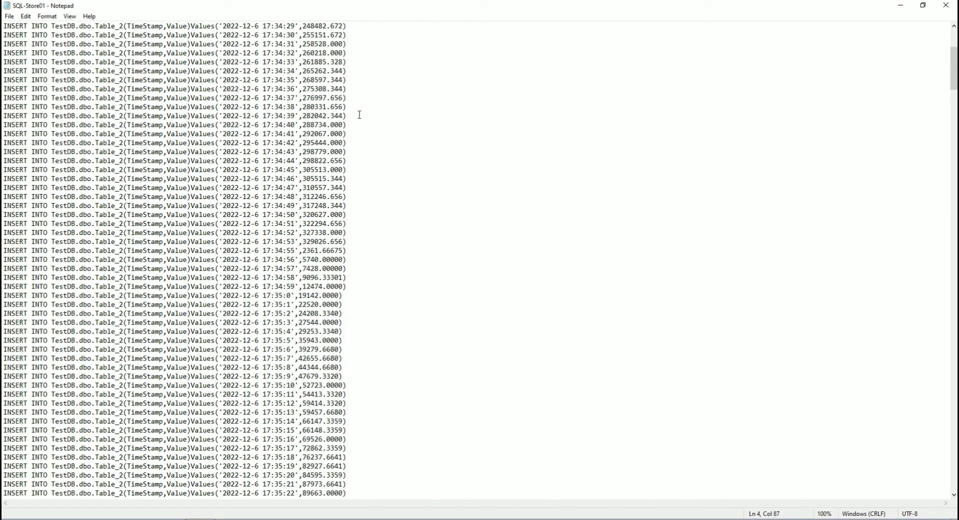
scroll(361, 117, down, 3)
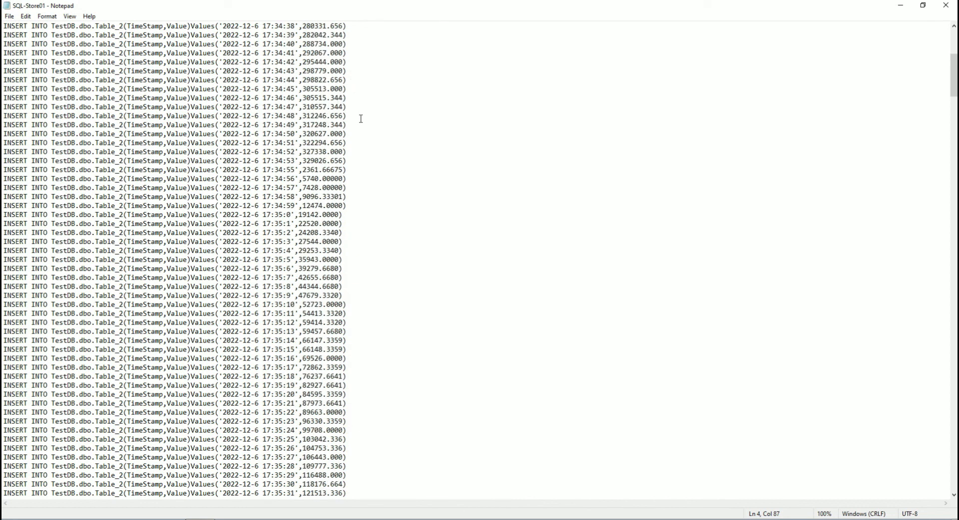
scroll(361, 119, down, 15)
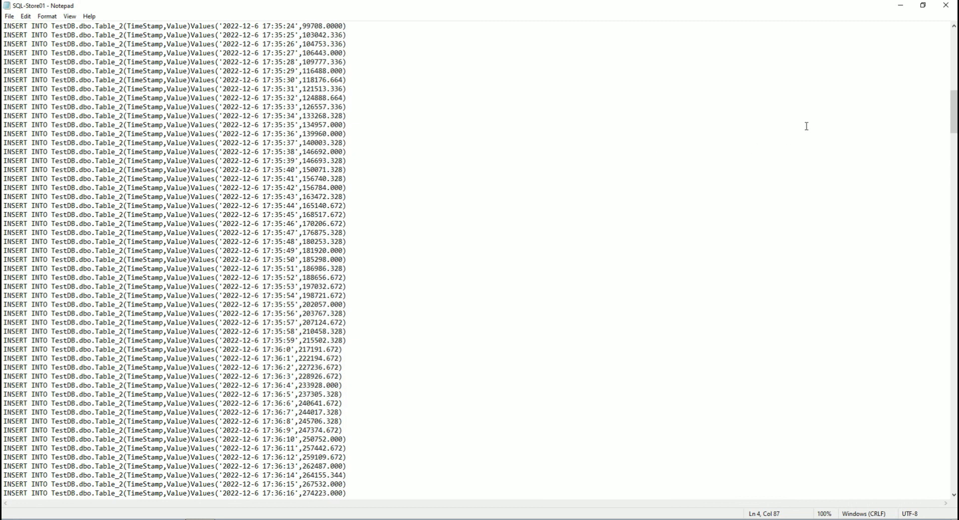
Examine the last stored queries at the end of SQL-Store01, and close Notepad and the SD card folder to return to Logix Designer.
drag(956, 114, 955, 469)
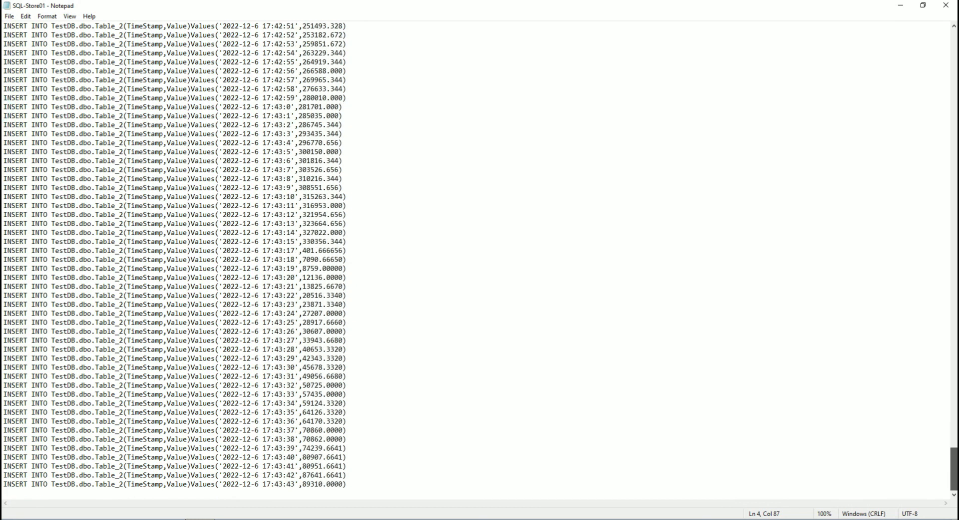
click(345, 484)
click(347, 474)
scroll(118, 131, down, 6)
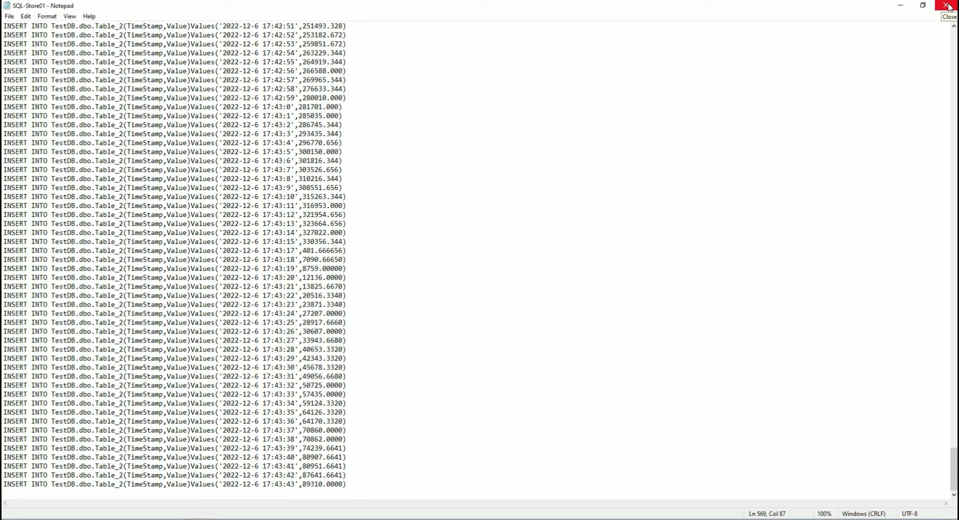
click(946, 6)
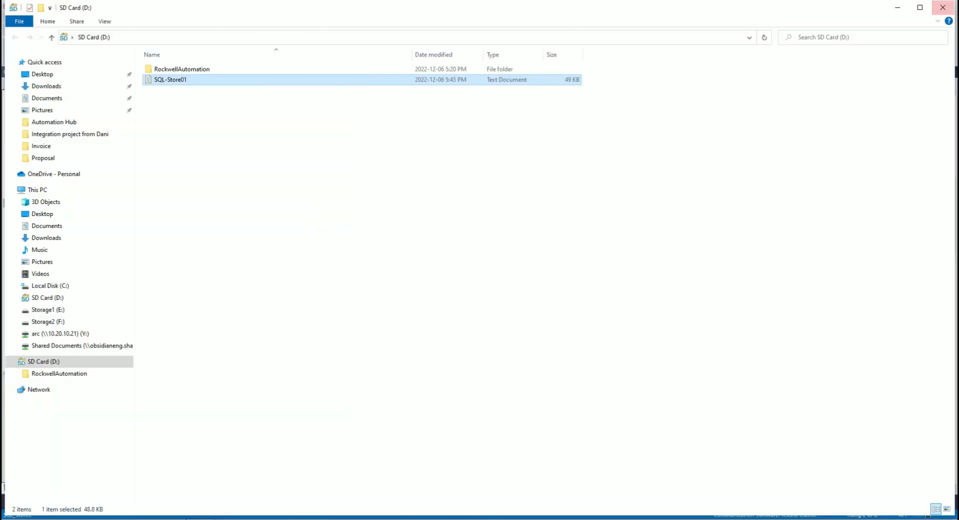
click(943, 10)
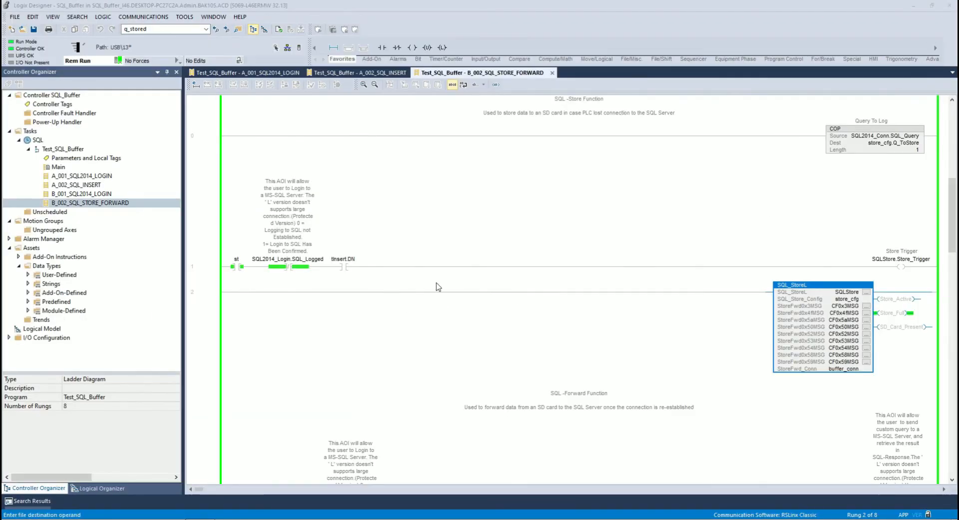